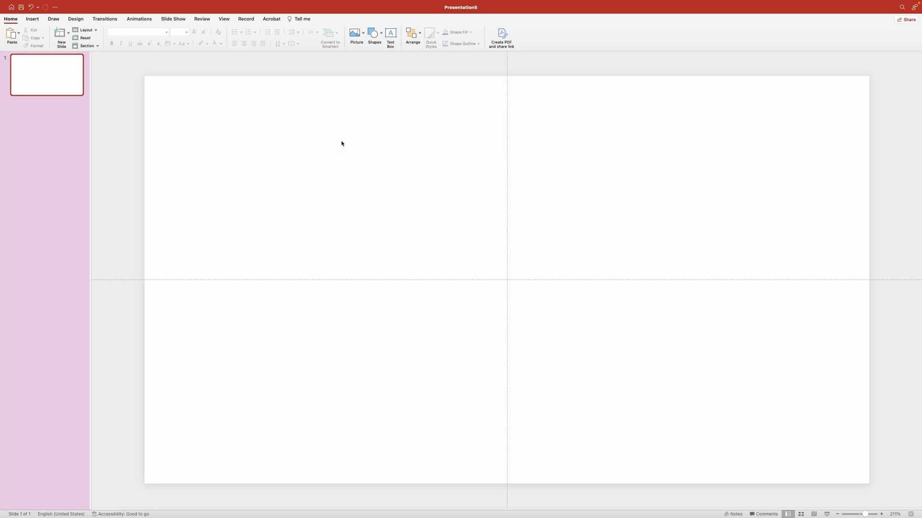
Insert the frosted berry photo, the first JPEG in the assets folder, onto the blank slide.
click(362, 33)
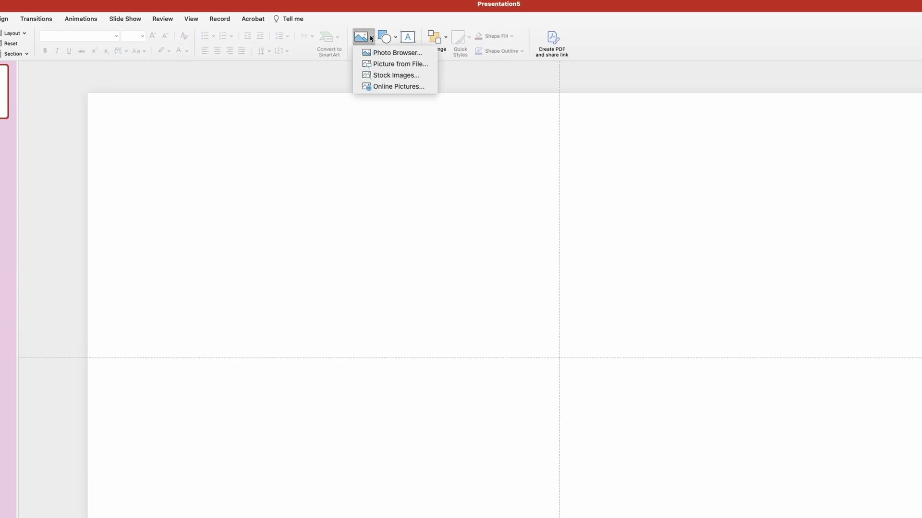
click(384, 64)
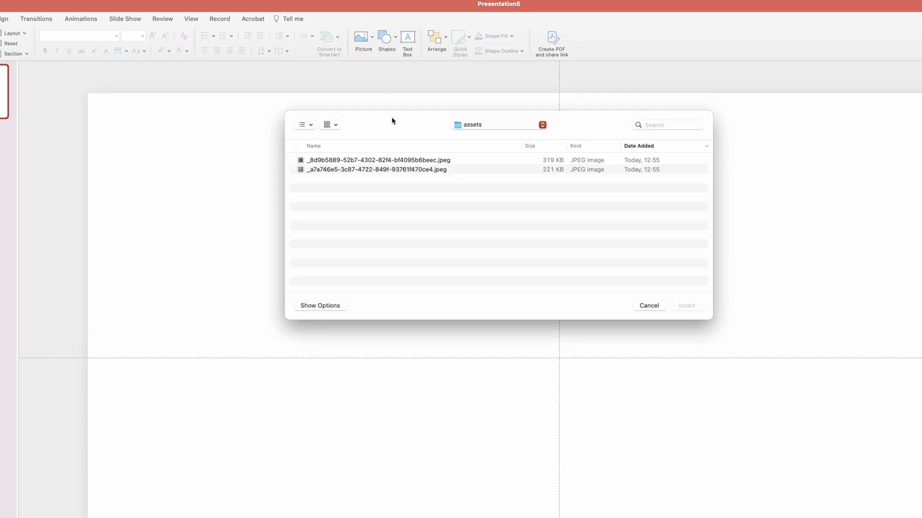
click(402, 164)
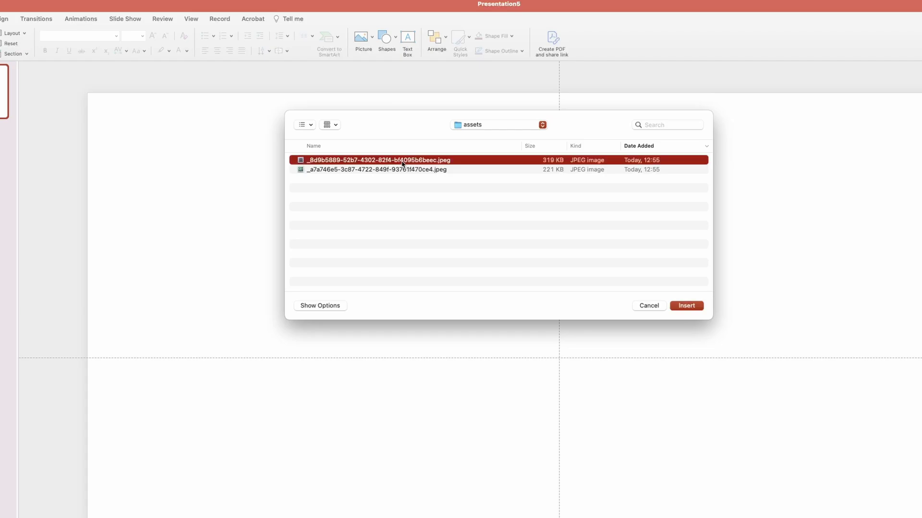
click(693, 307)
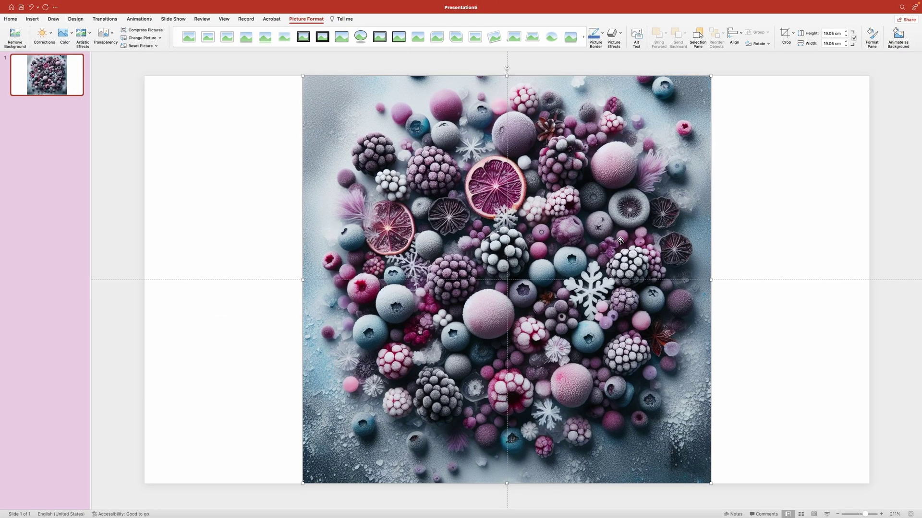
Move the berry photo to the slide's left edge and enlarge it to 33.87 cm wide.
drag(620, 240, 464, 253)
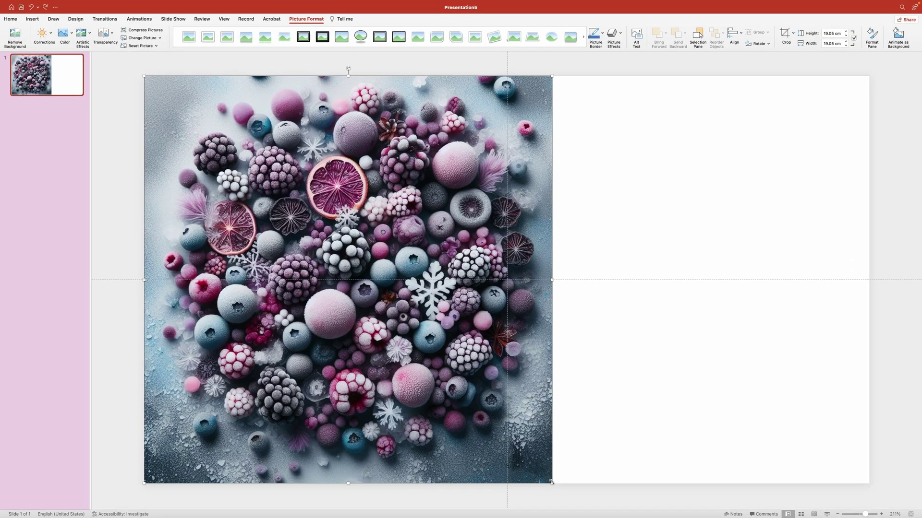
drag(552, 482, 869, 509)
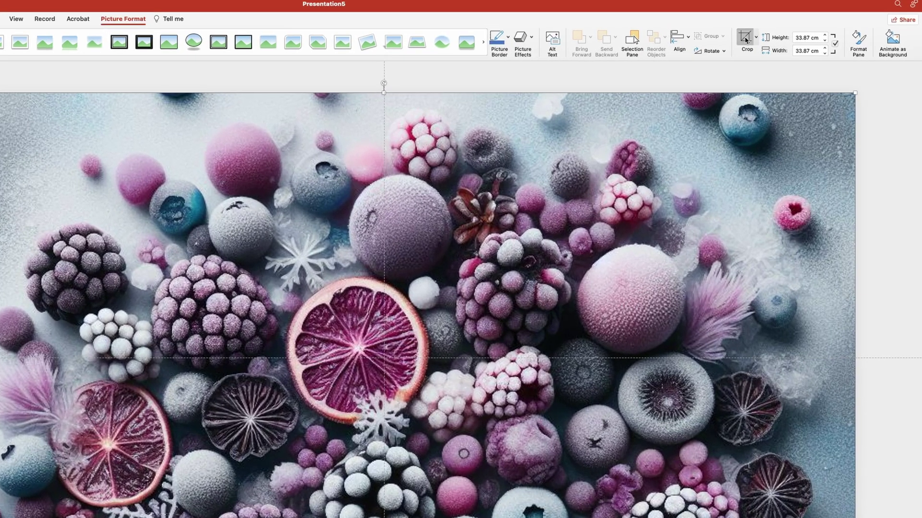
Crop the berry photo to 33.87 × 19.05 cm, trimming the bottom and shifting the image up.
click(745, 40)
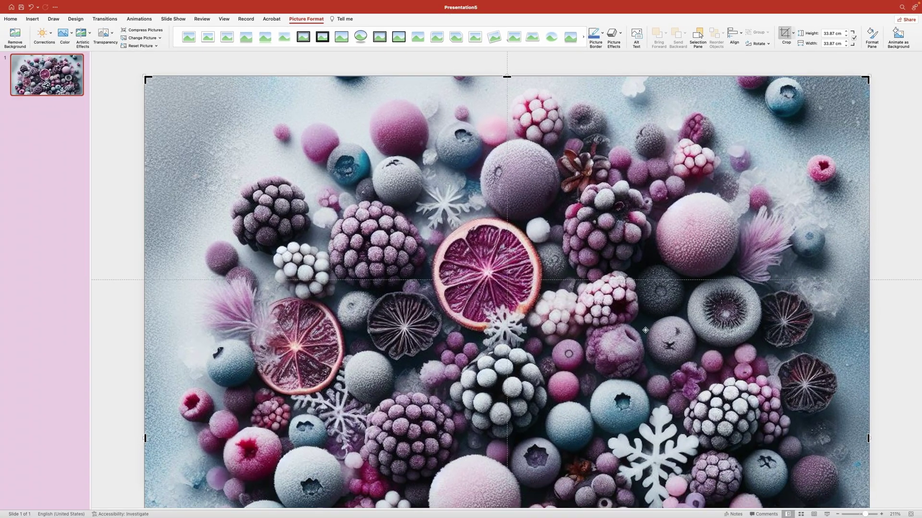
scroll(645, 330, down, 10)
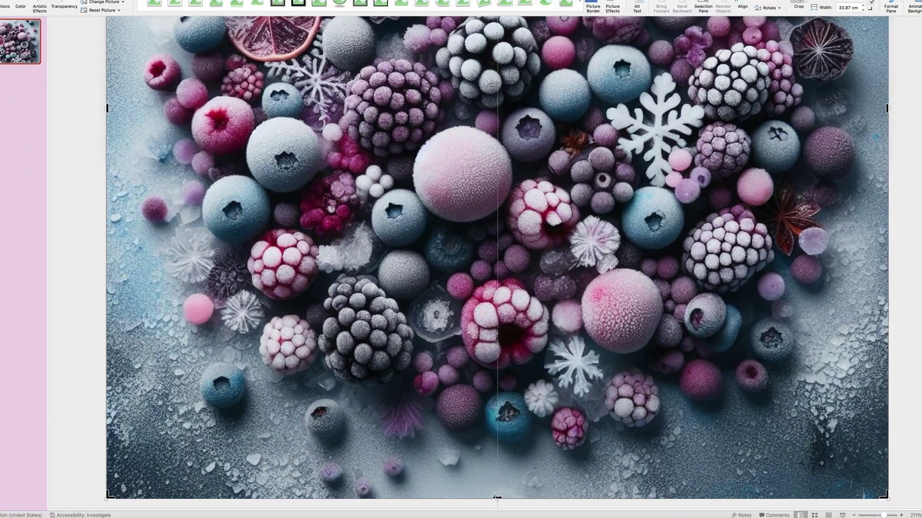
drag(469, 498, 474, 391)
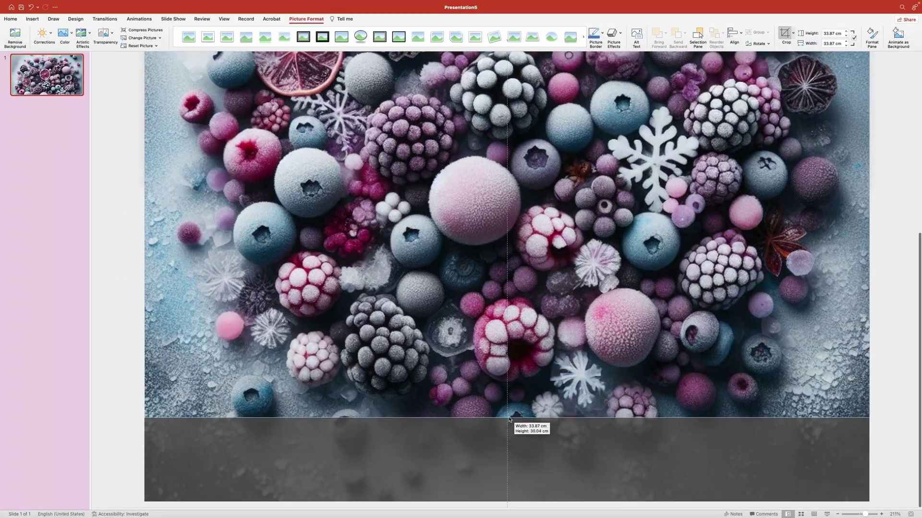
drag(510, 419, 500, 327)
scroll(504, 356, up, 4)
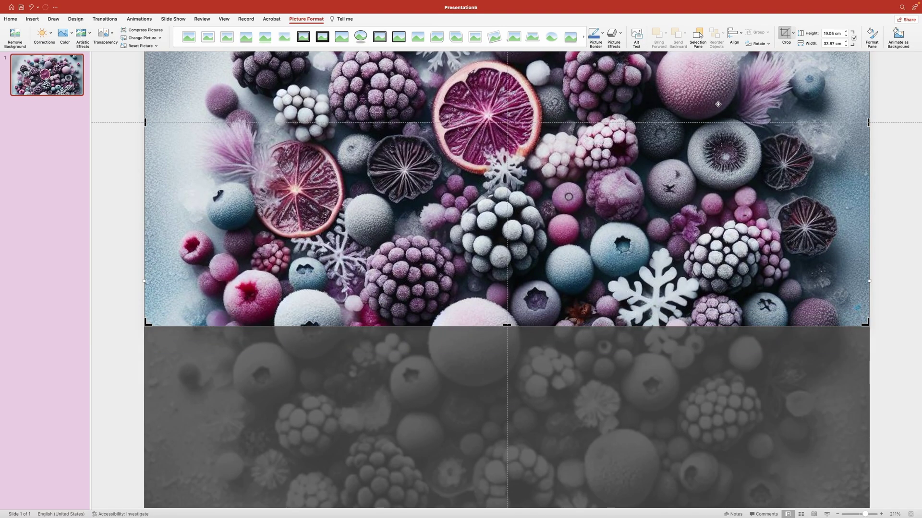
scroll(560, 259, up, 5)
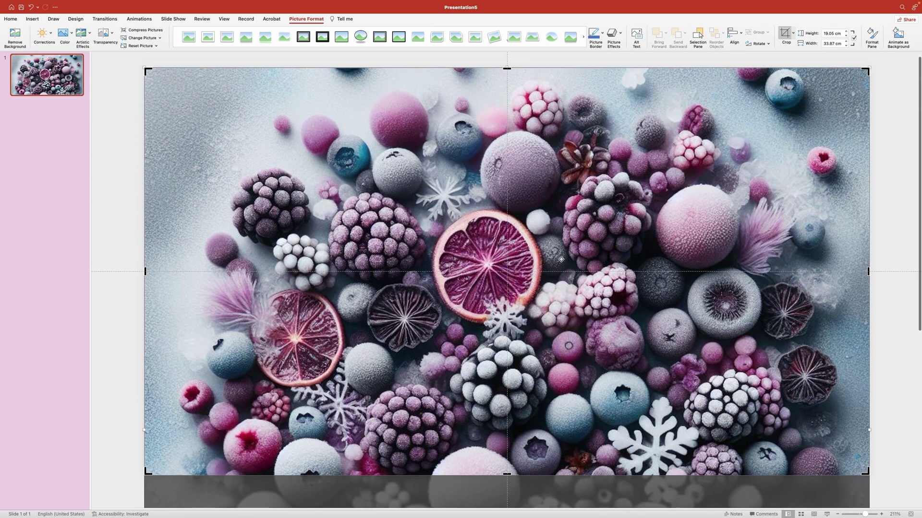
drag(565, 389, 564, 259)
drag(564, 480, 576, 326)
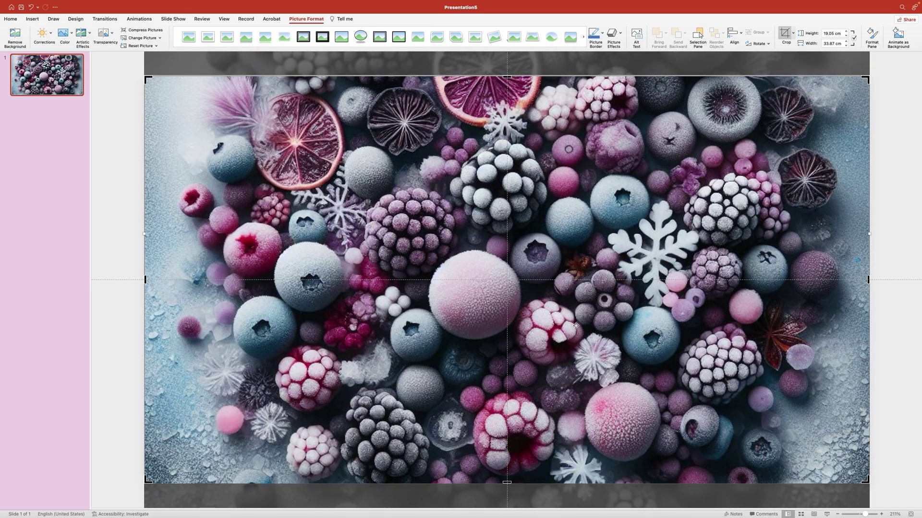
click(123, 329)
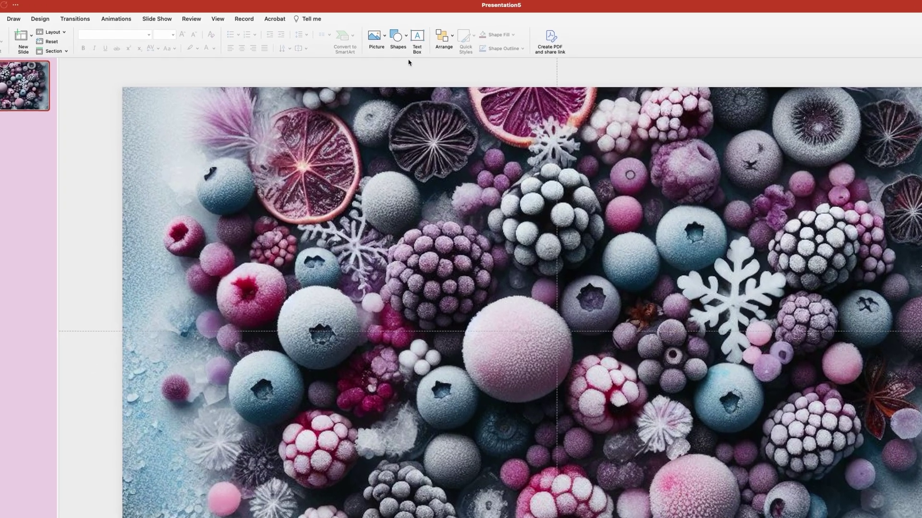
Add a text box reading 'imagination' at the slide's top edge and select the word.
click(417, 36)
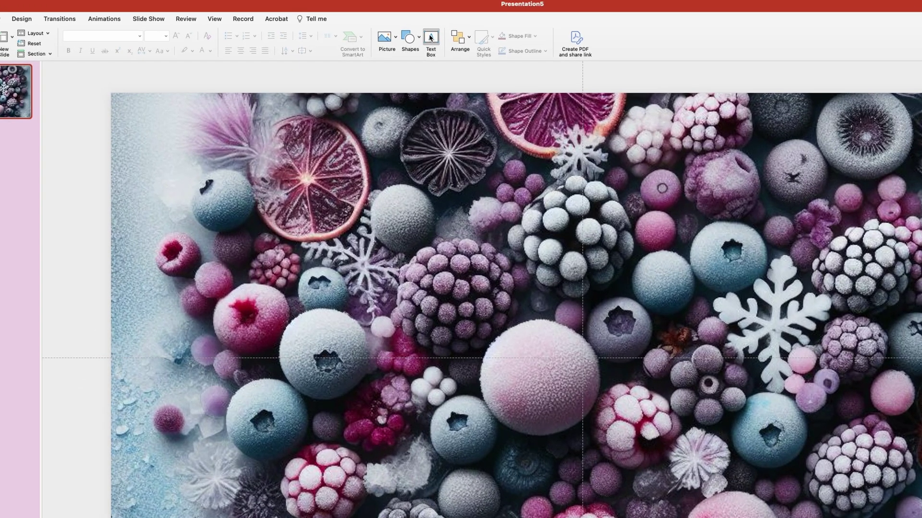
click(405, 72)
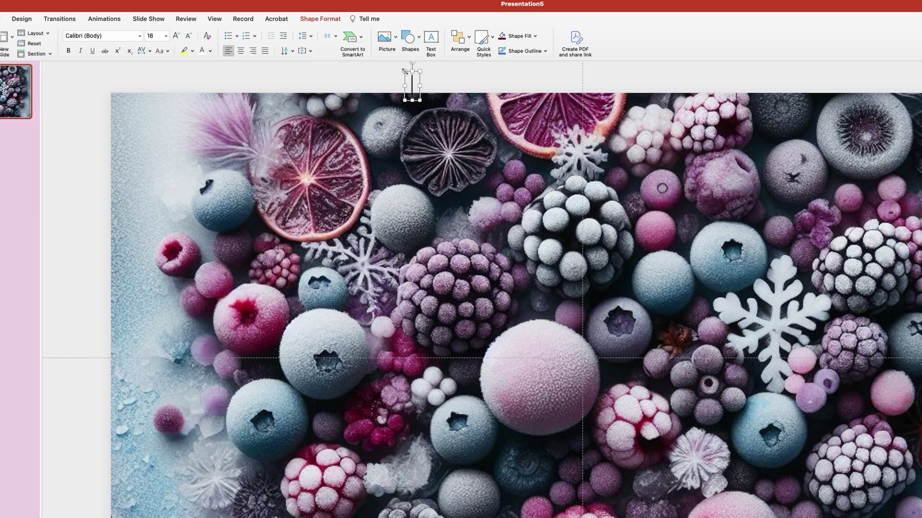
text(imagination)
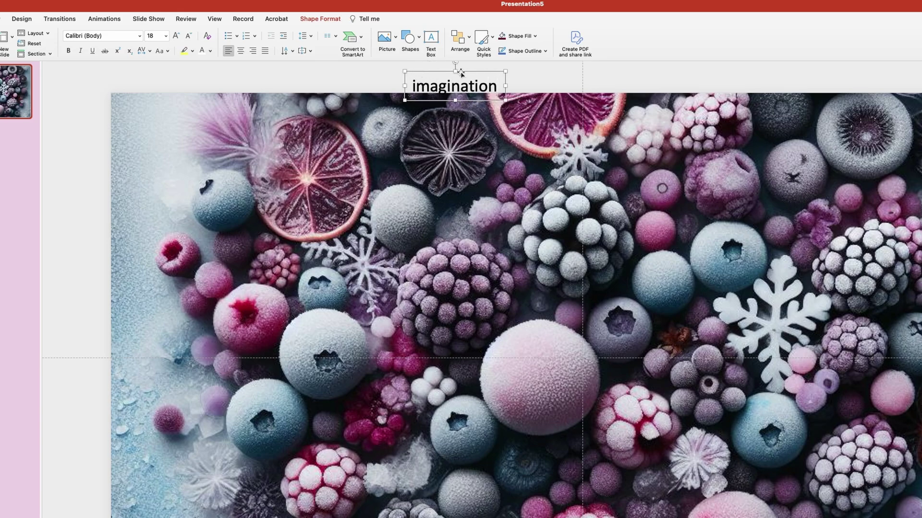
drag(443, 71, 438, 72)
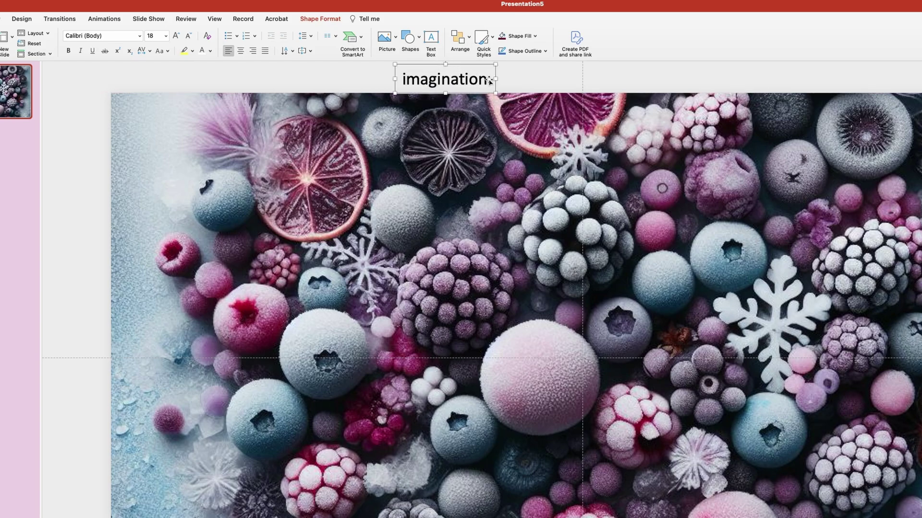
double_click(430, 81)
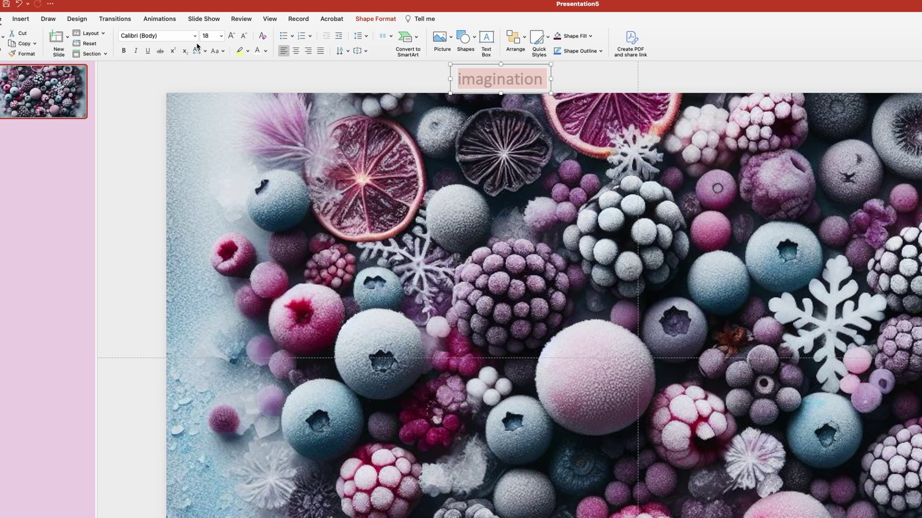
Format 'imagination' as white italic Adventure at 280 pt and drag it onto the photo.
click(195, 37)
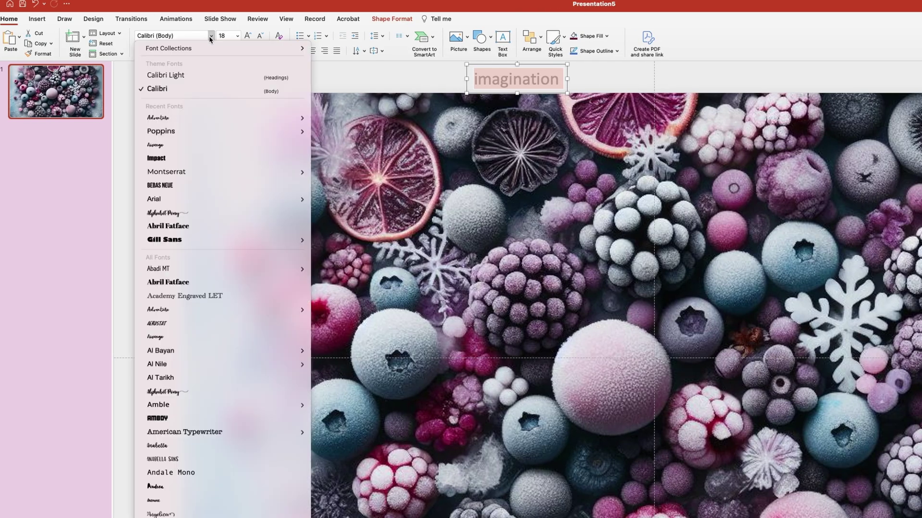
mouse_move(239, 118)
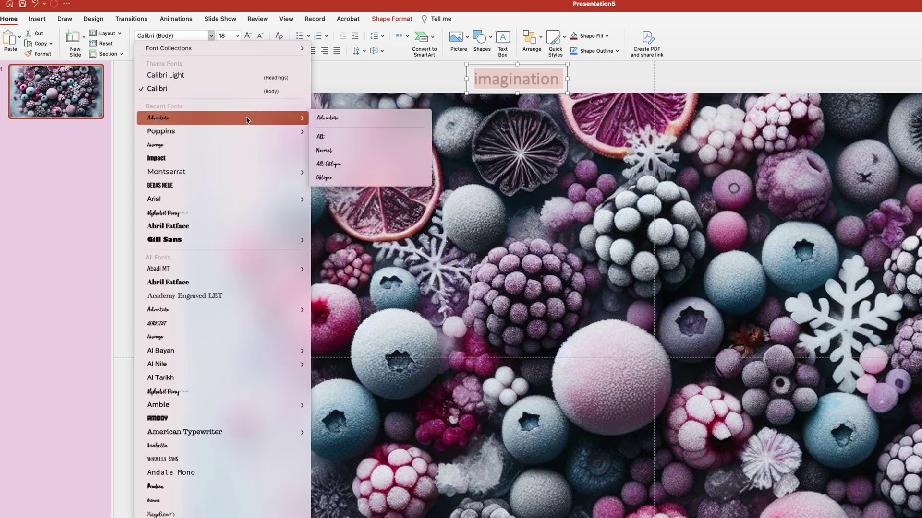
click(343, 120)
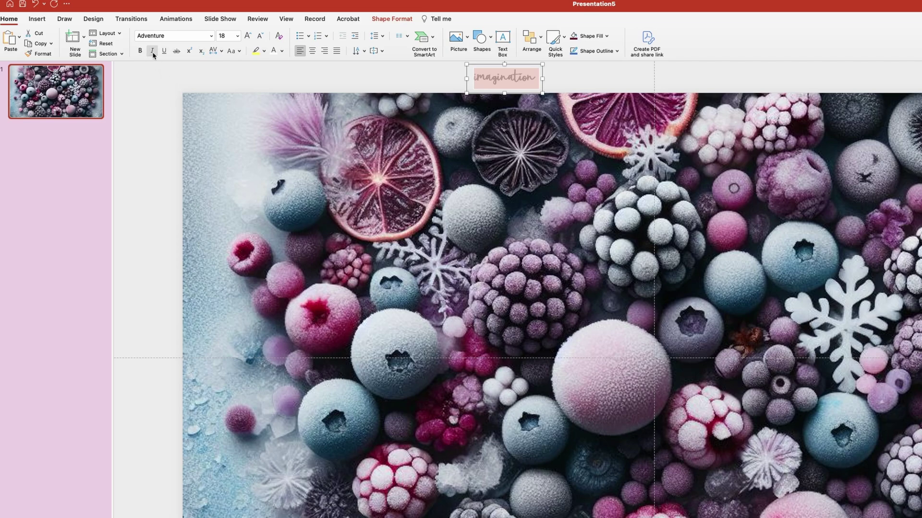
click(152, 51)
click(228, 36)
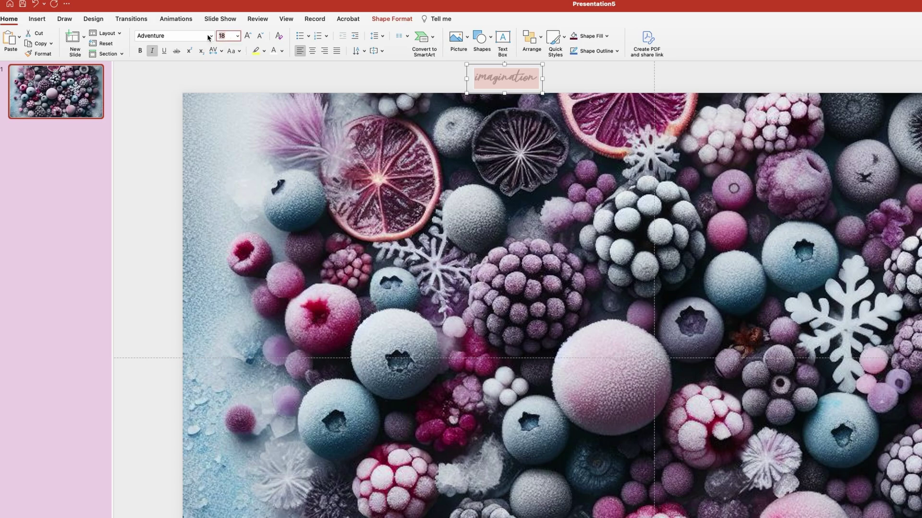
text(280)
key(Return)
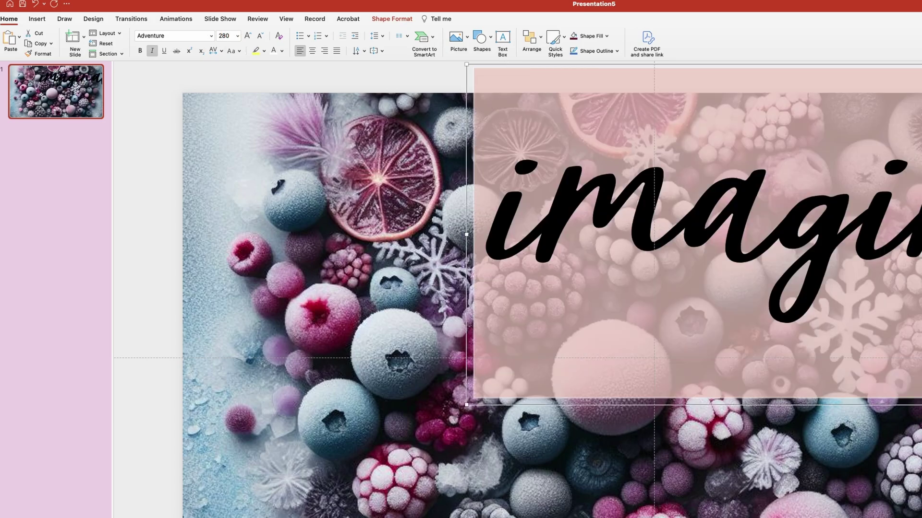
click(282, 51)
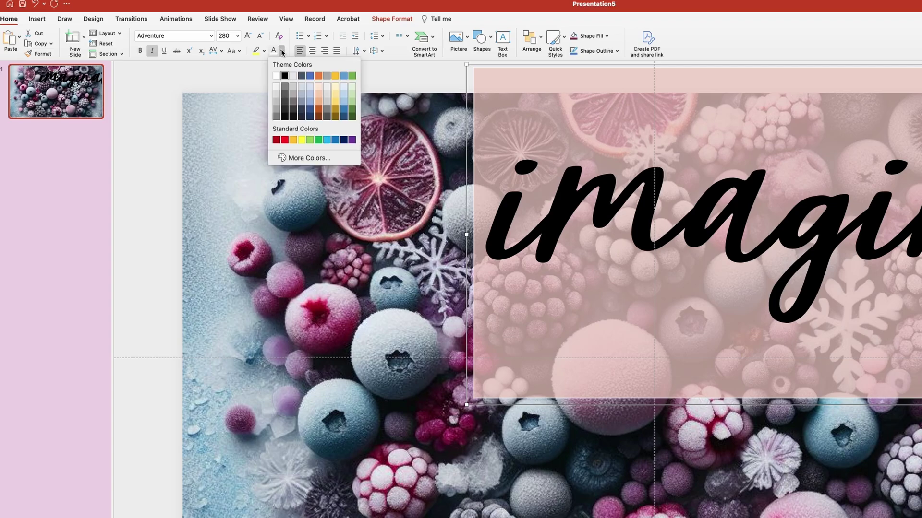
click(277, 75)
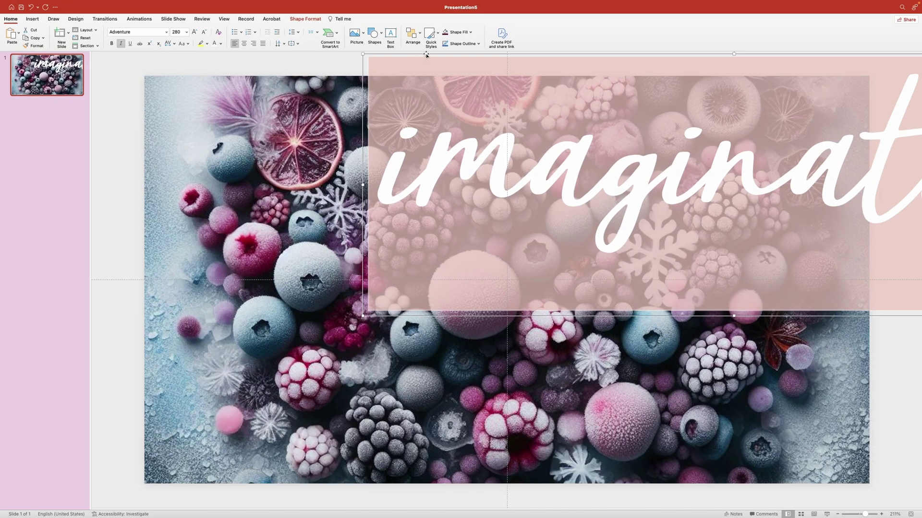
drag(427, 55, 210, 188)
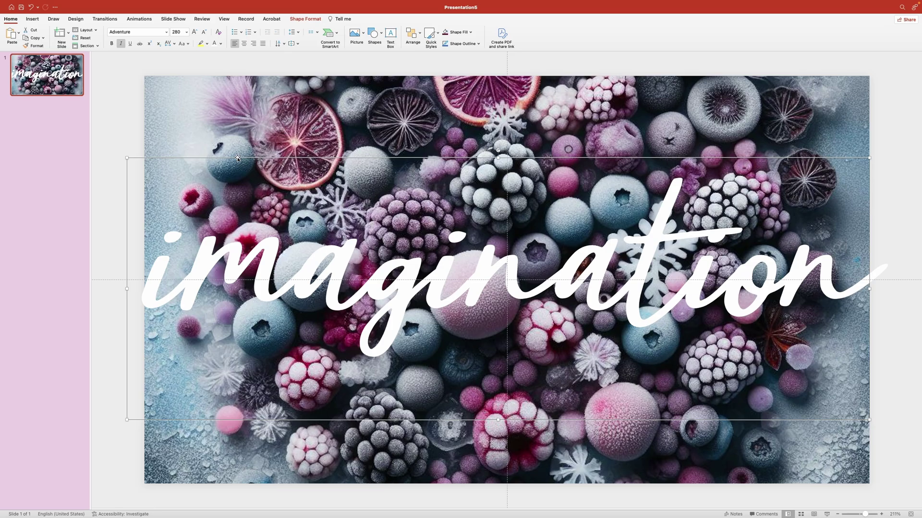
Duplicate the imagination text box to just below the slide's bottom edge.
drag(238, 158, 225, 473)
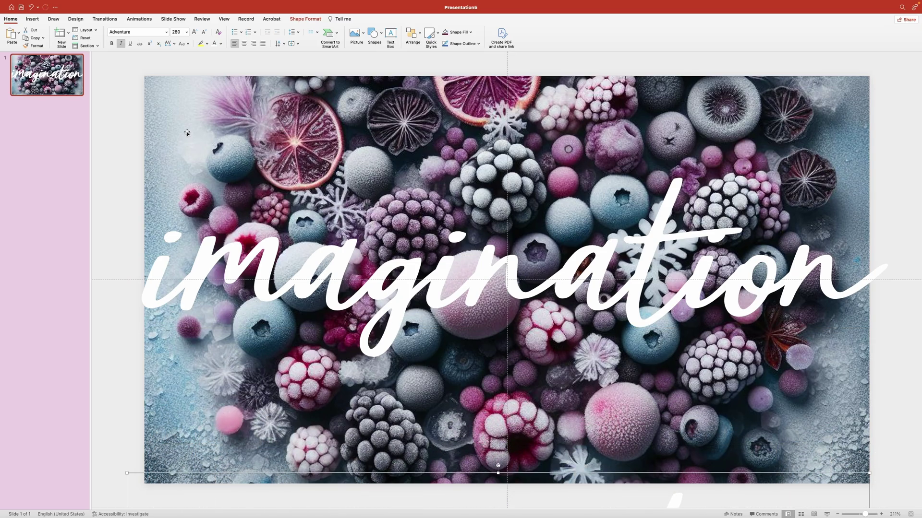
Select the berry photo and imagination text and apply Merge Shapes > Fragment.
click(187, 85)
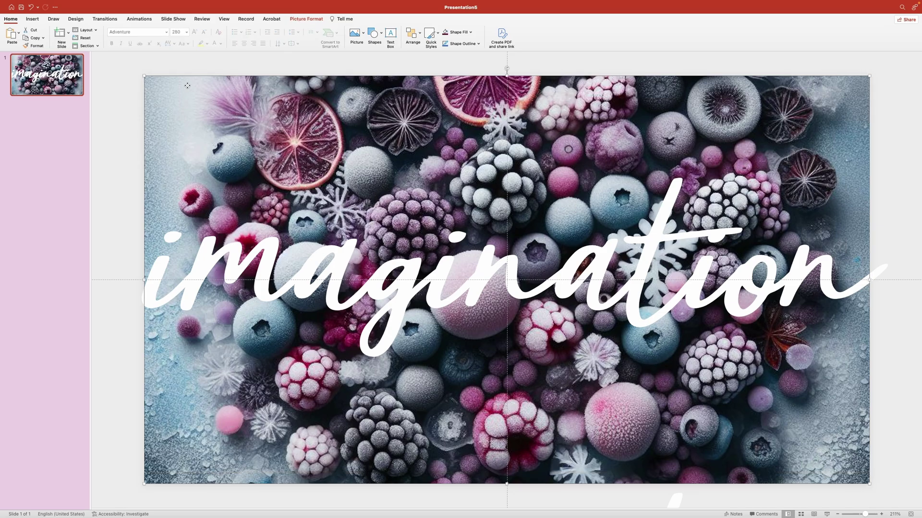
click(204, 254)
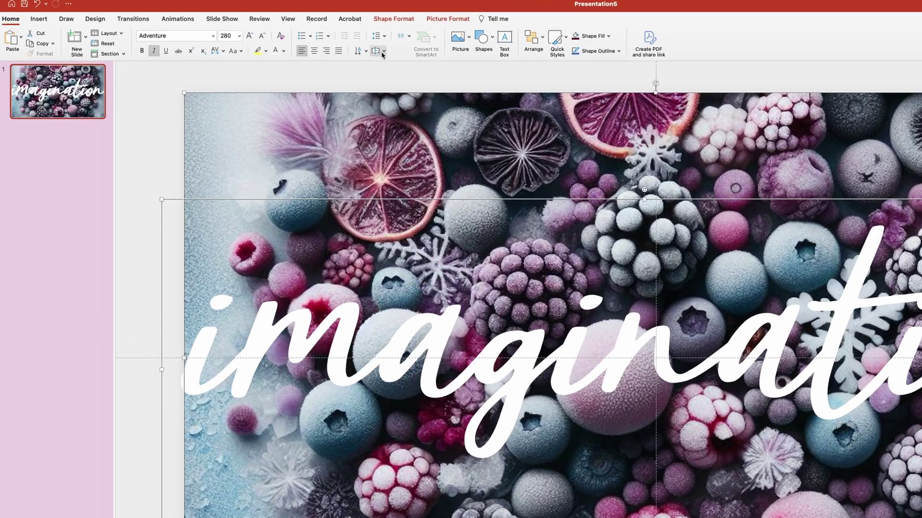
click(389, 19)
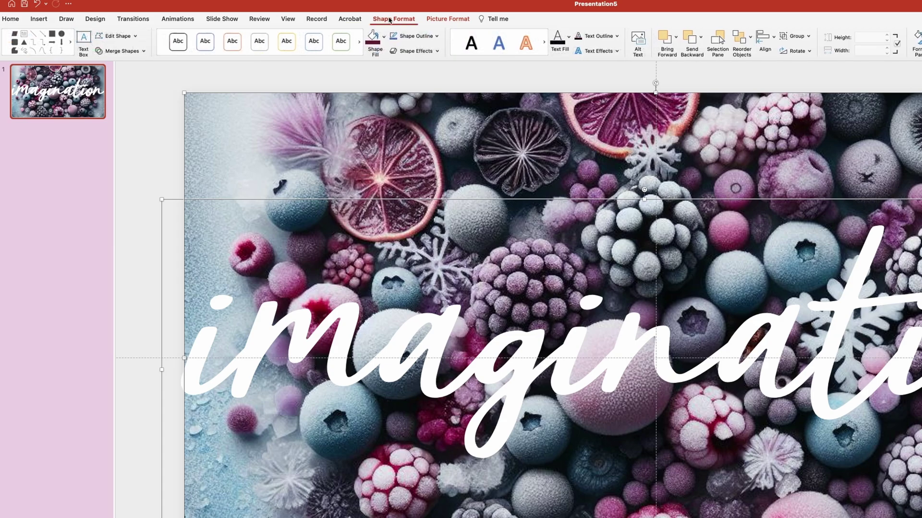
click(140, 52)
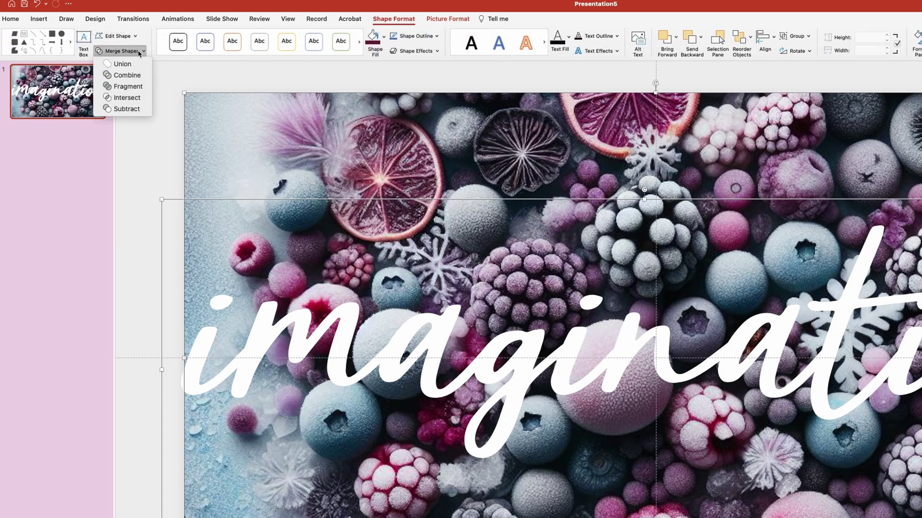
click(142, 88)
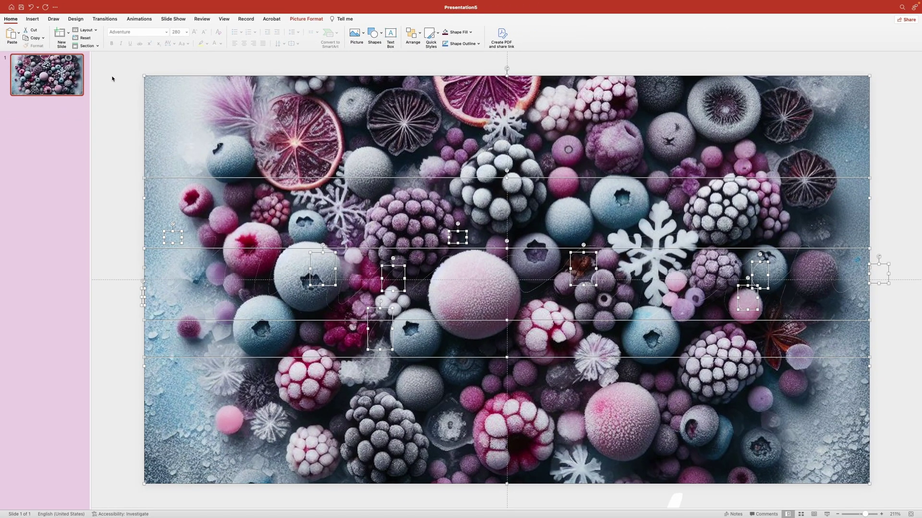
Delete the lower wavy photo fragment, leaving white below the letter-shaped edge.
click(112, 84)
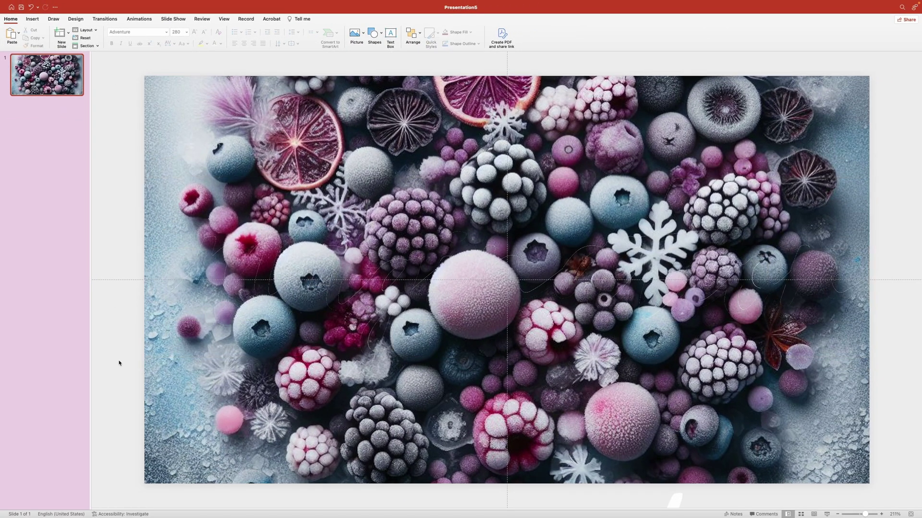
click(190, 466)
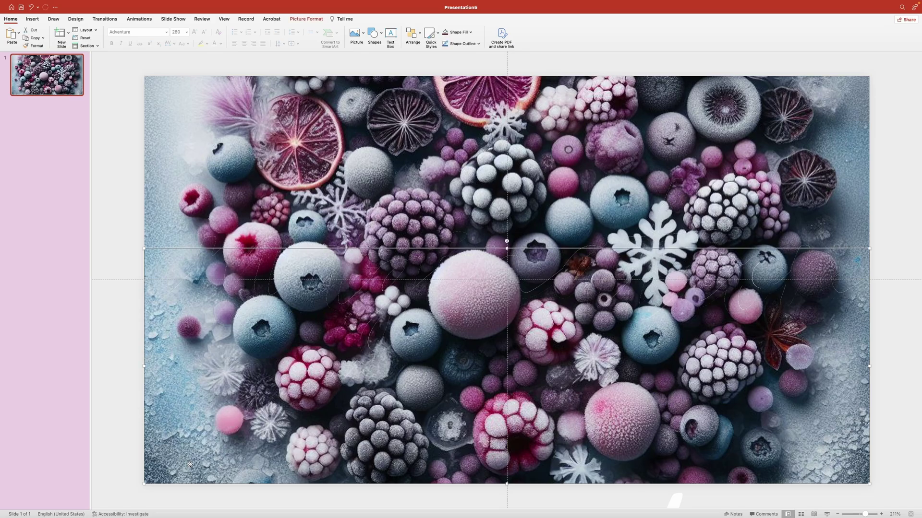
key(Delete)
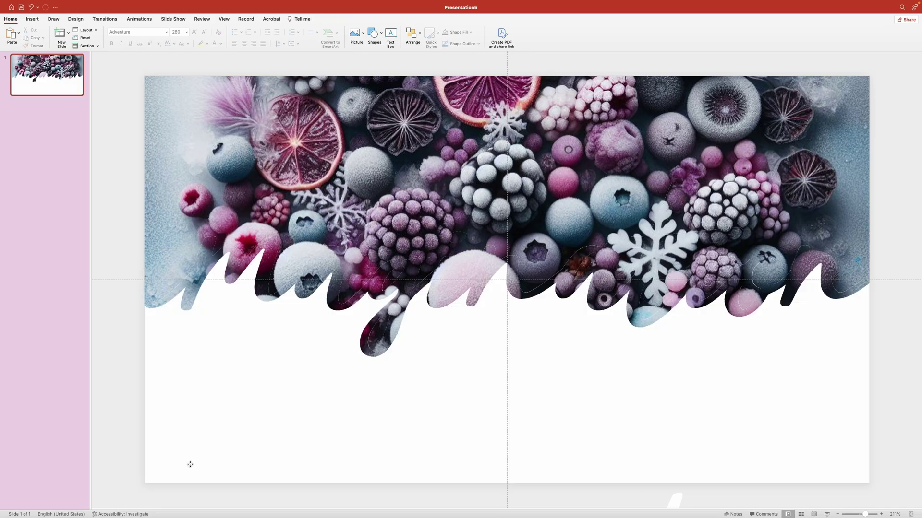
click(376, 335)
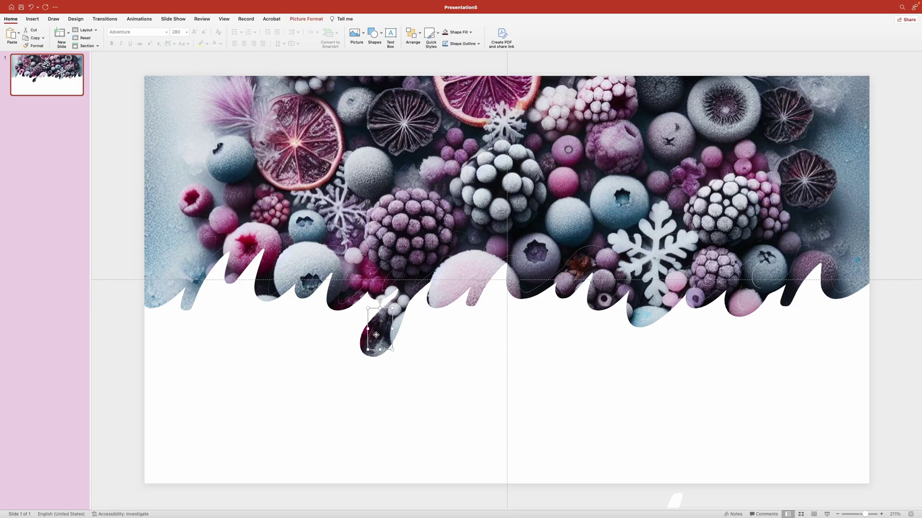
key(Escape)
scroll(378, 410, down, 4)
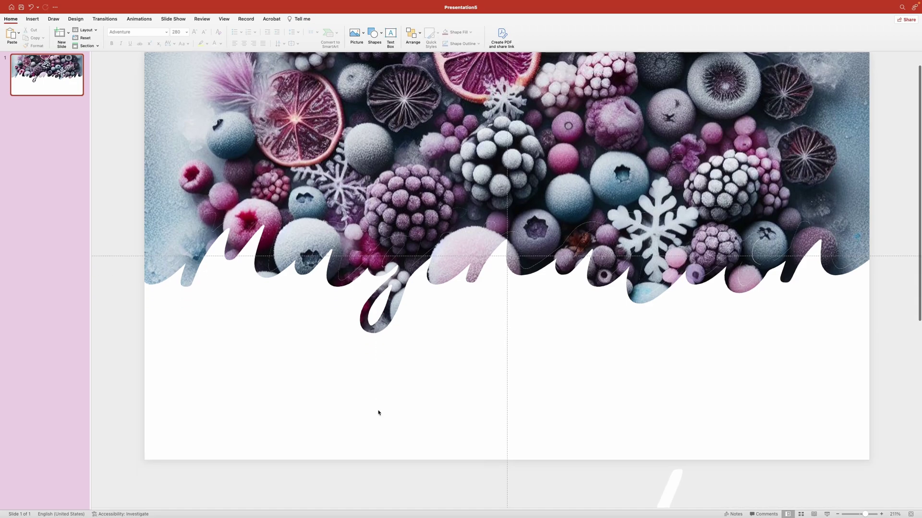
Move the duplicate white imagination text onto the slide, aligned with the script cutout.
click(378, 410)
scroll(388, 384, up, 3)
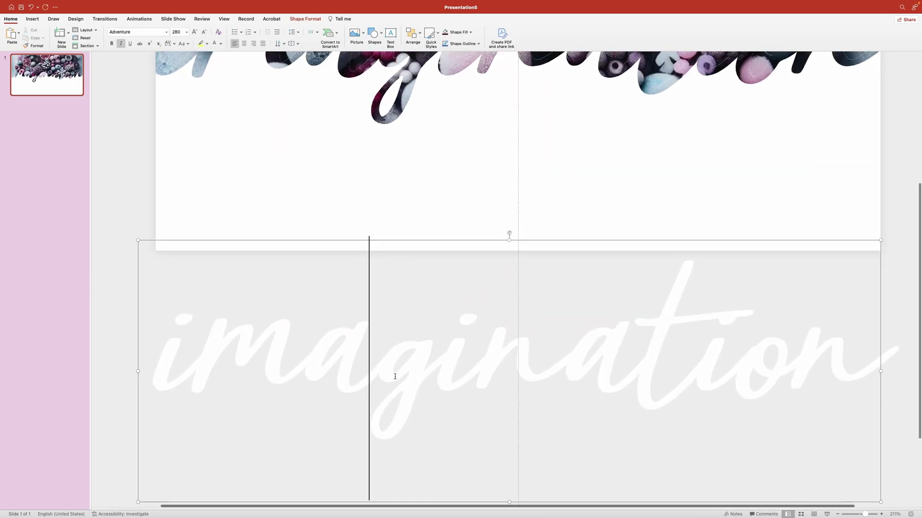
scroll(395, 376, up, 5)
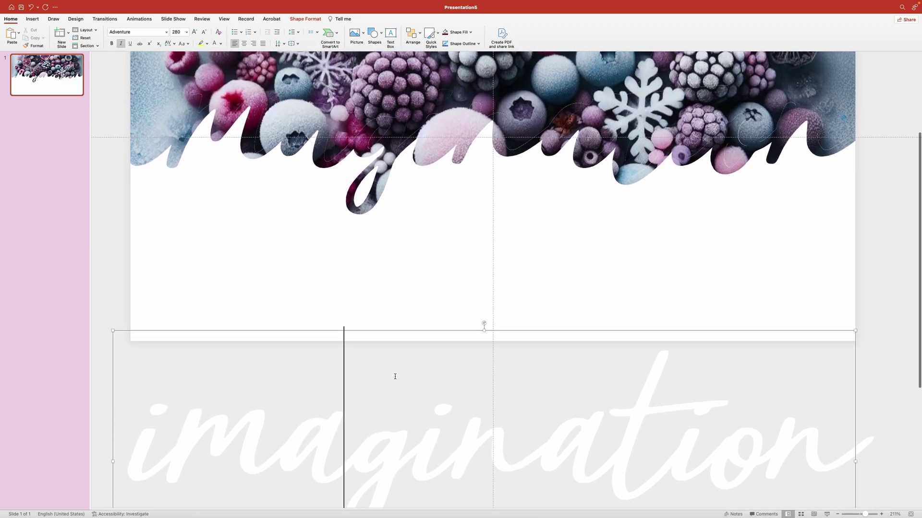
drag(265, 354, 302, 77)
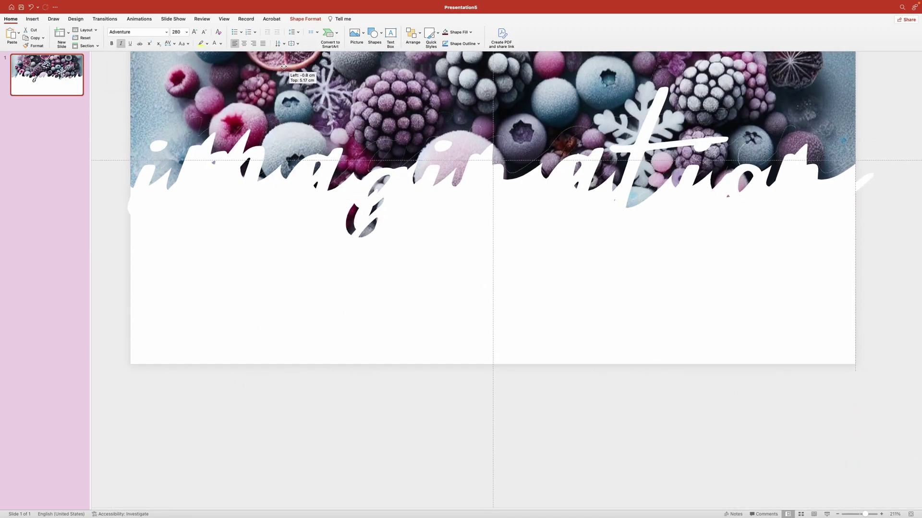
scroll(260, 121, up, 3)
drag(260, 121, 282, 116)
scroll(266, 92, up, 1)
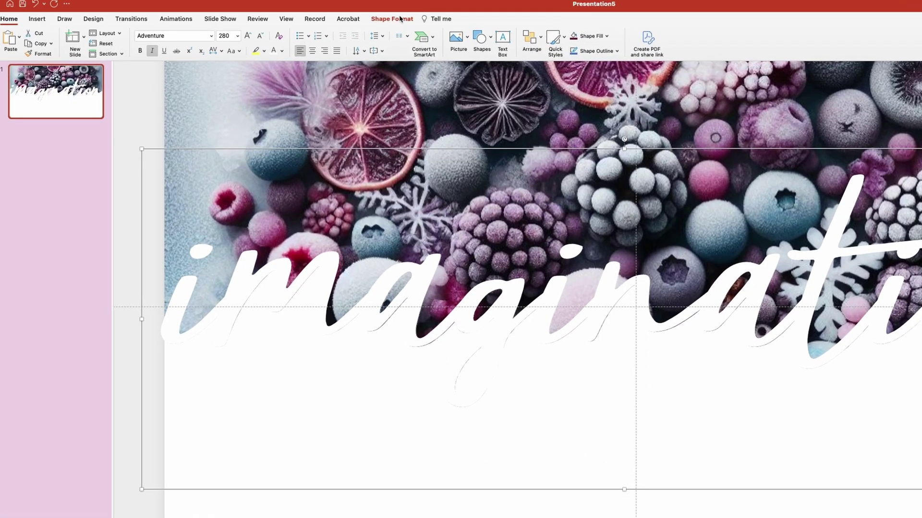
click(354, 18)
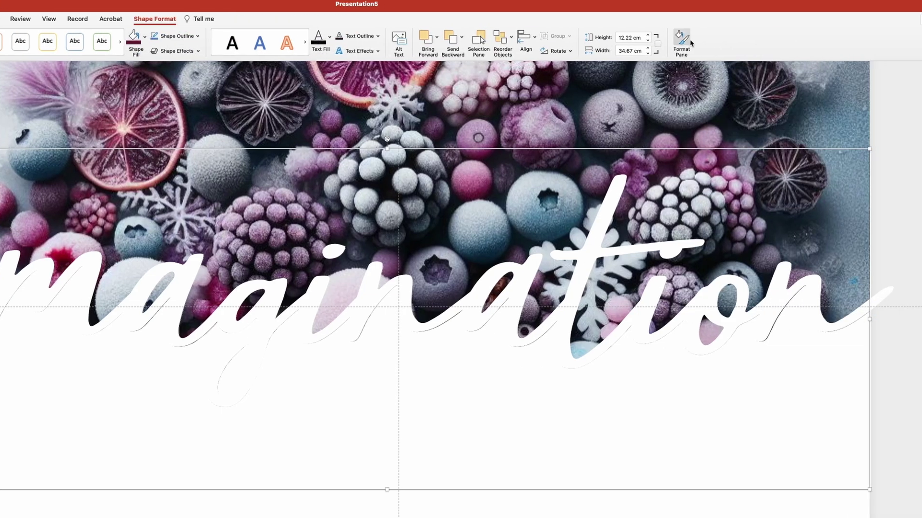
Apply the first Outer drop shadow preset to the imagination text.
click(685, 43)
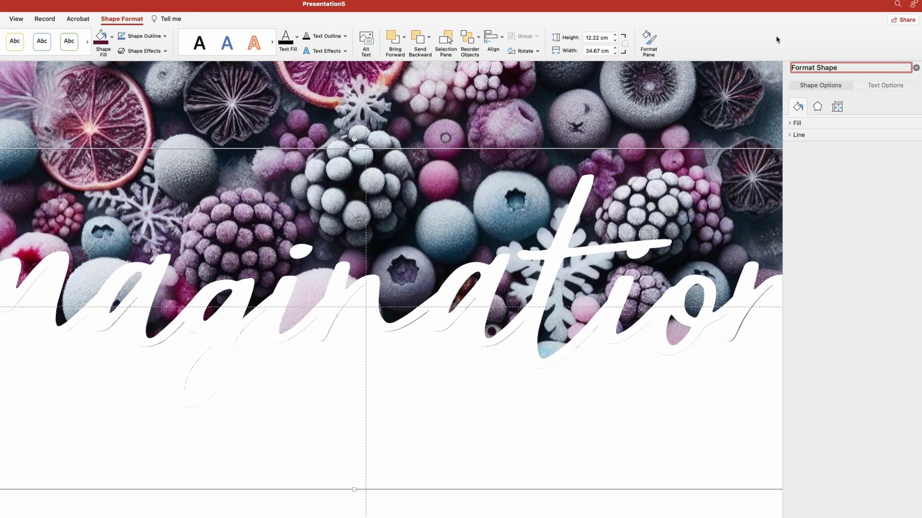
click(886, 86)
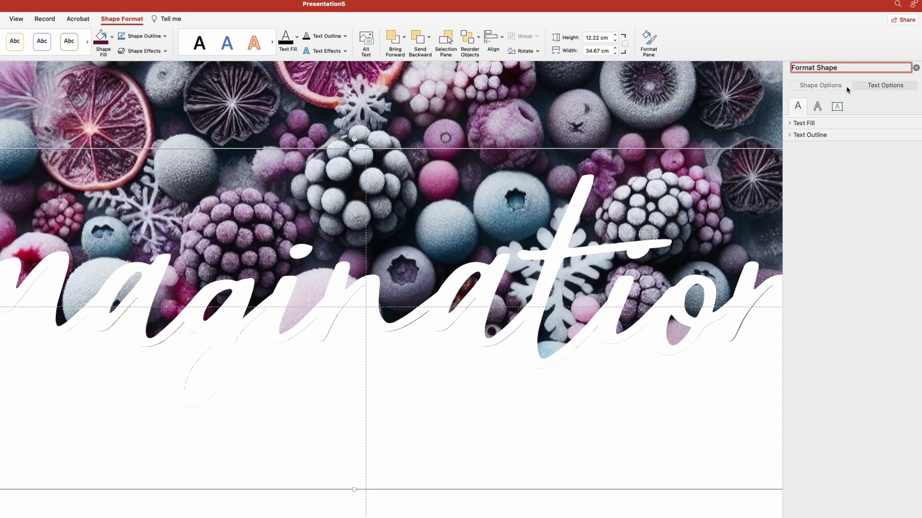
click(817, 107)
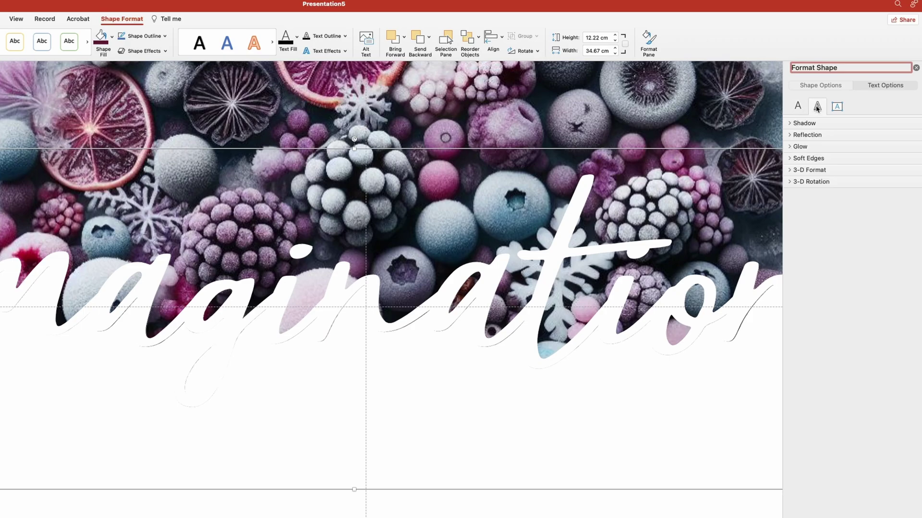
click(809, 124)
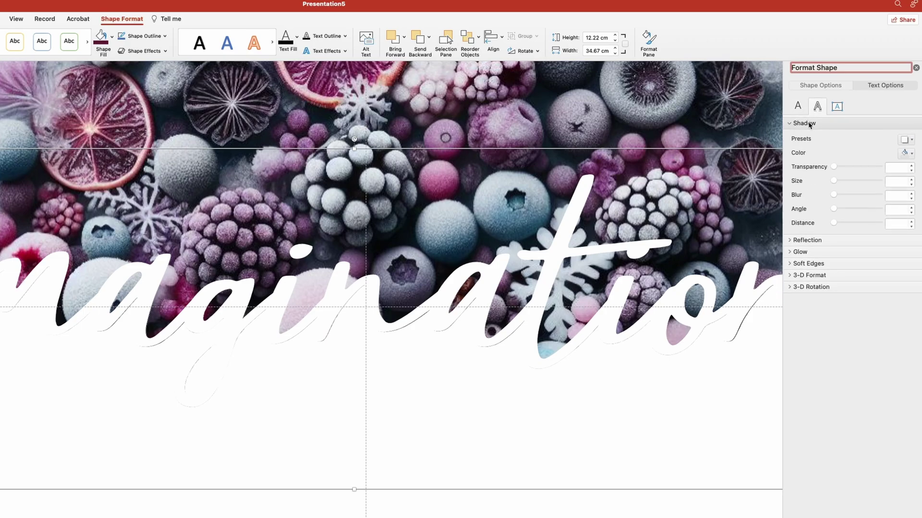
click(911, 140)
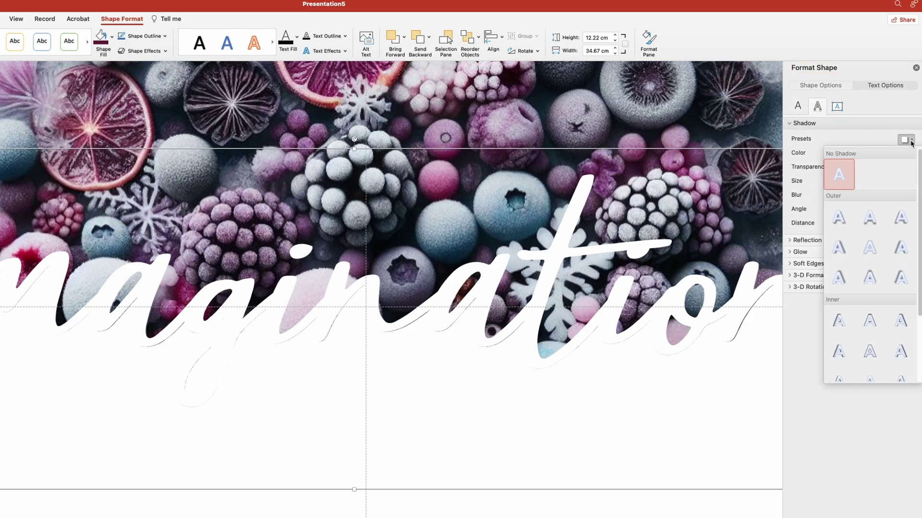
click(840, 218)
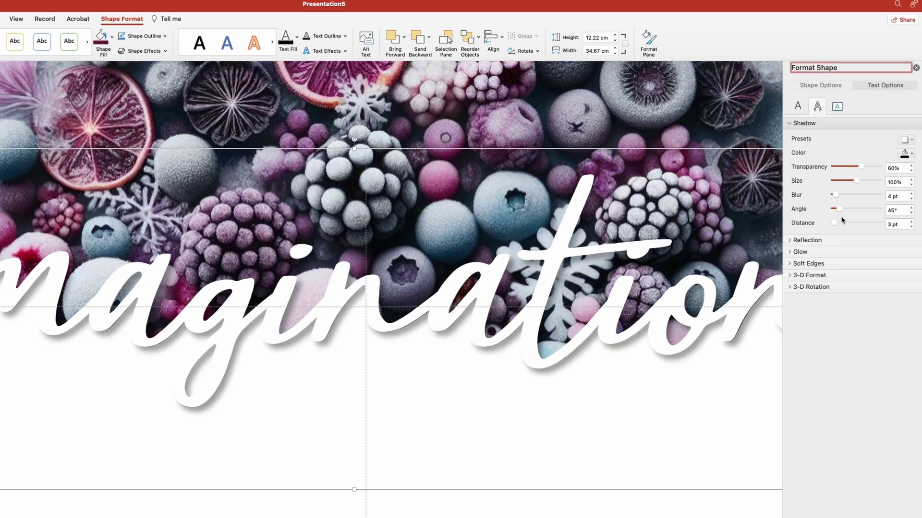
Set the shadow to 15% transparency, 9 pt blur and 12 pt distance.
click(886, 168)
text(1)
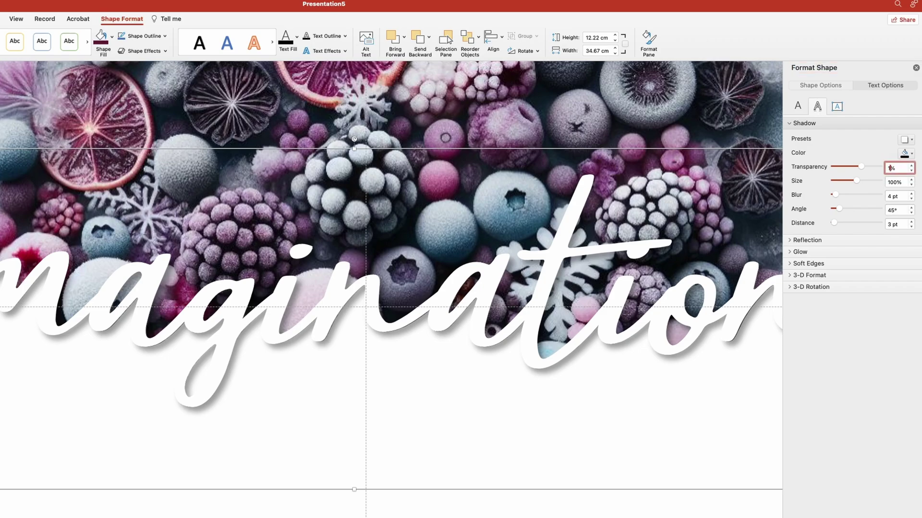
text(5)
double_click(890, 196)
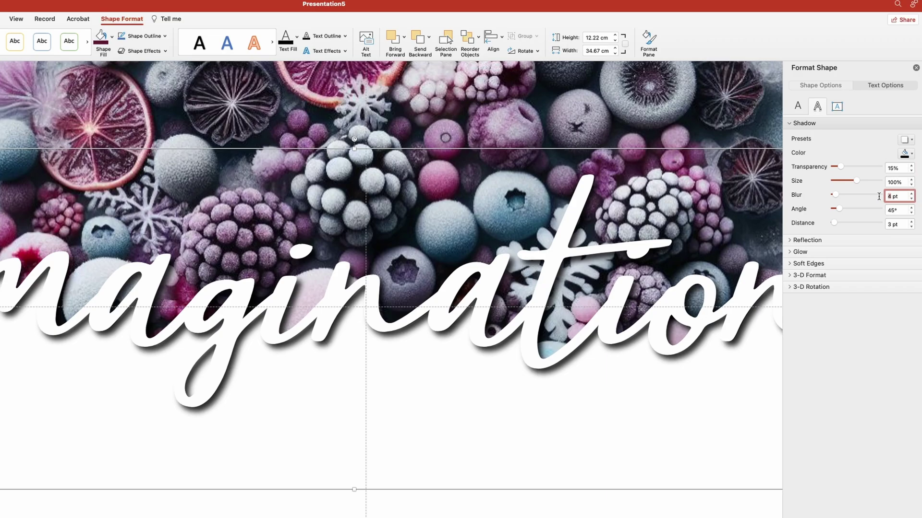
text(9)
click(889, 224)
double_click(888, 224)
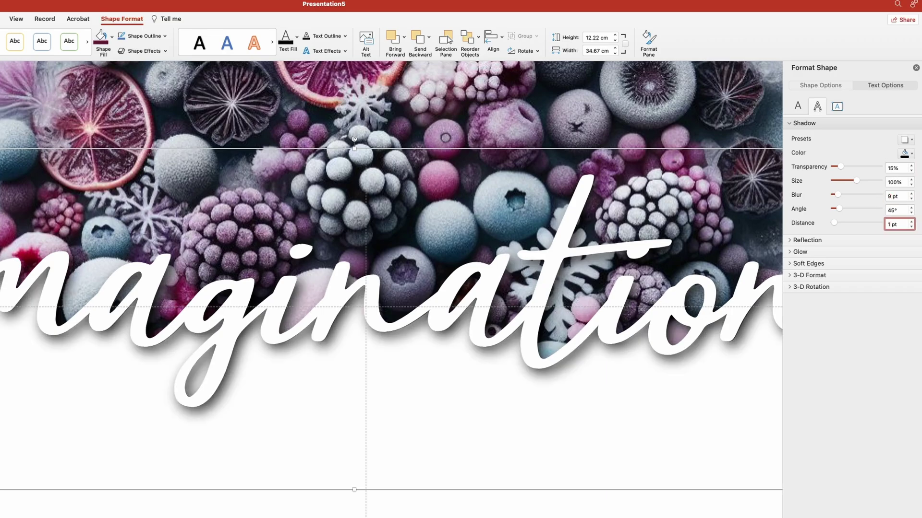
text(12)
key(Return)
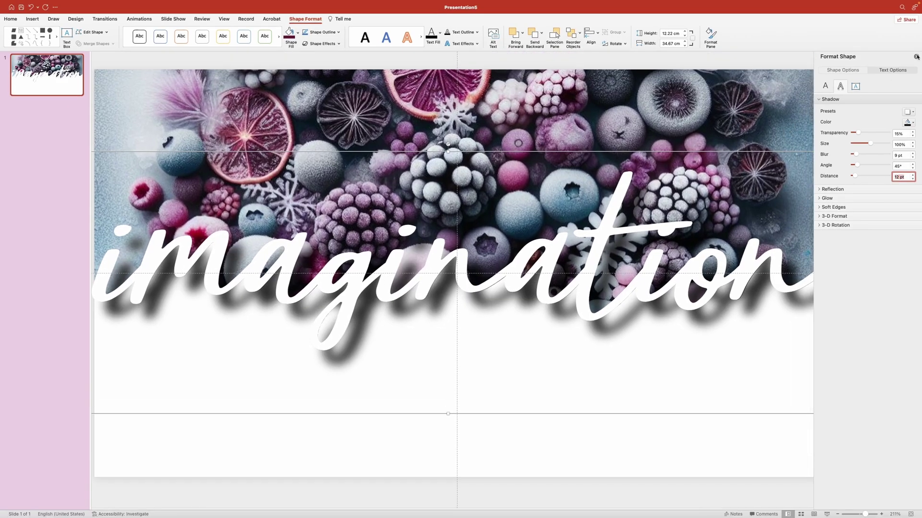
click(917, 57)
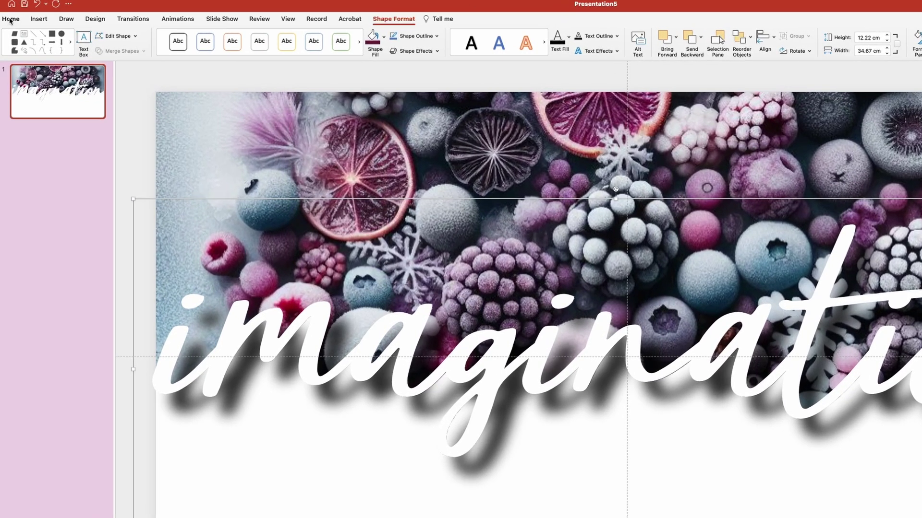
Insert the second JPEG from the assets folder, the coconut-and-citrus photo, onto the slide.
click(10, 21)
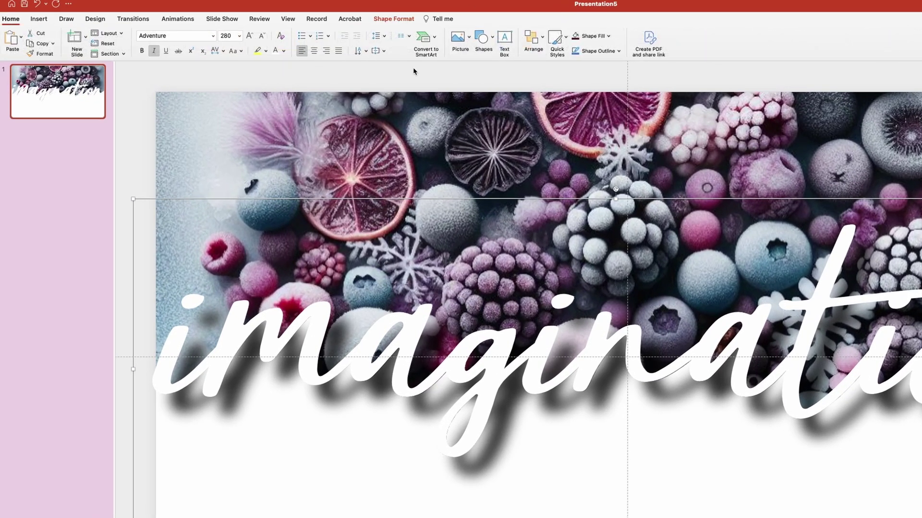
click(469, 38)
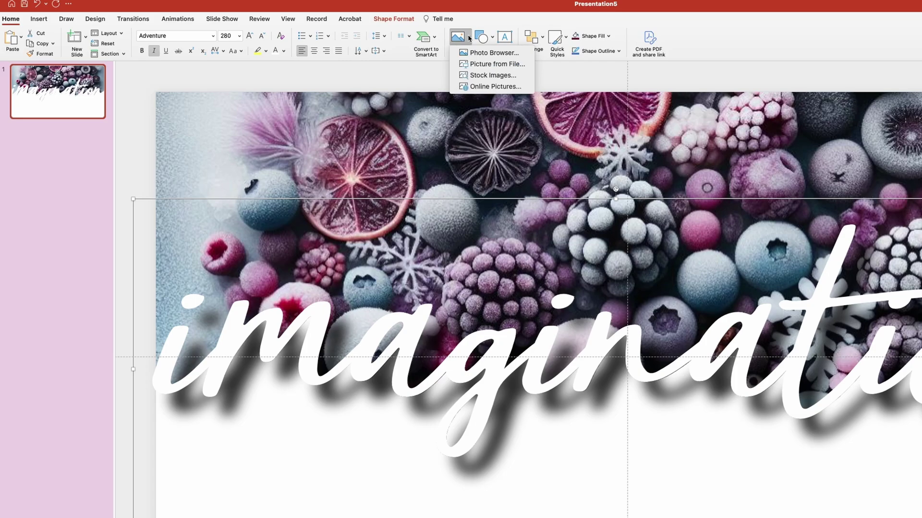
click(494, 64)
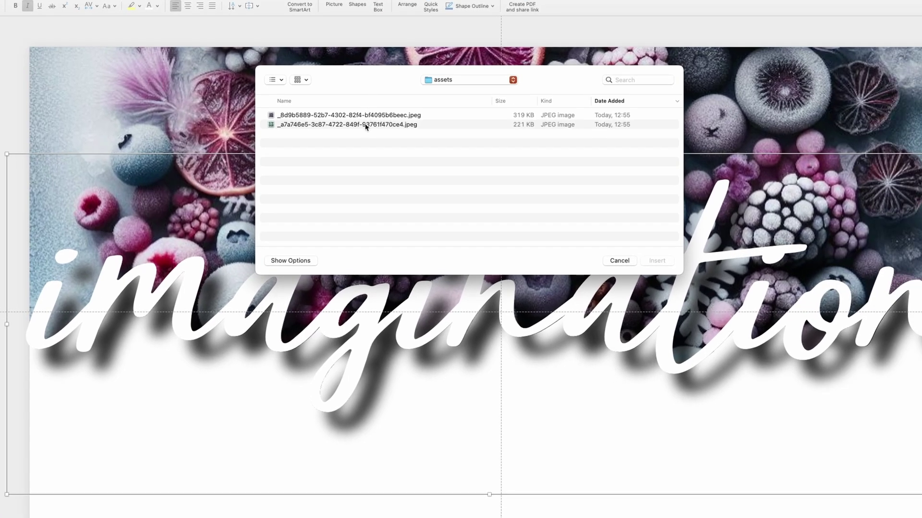
click(365, 124)
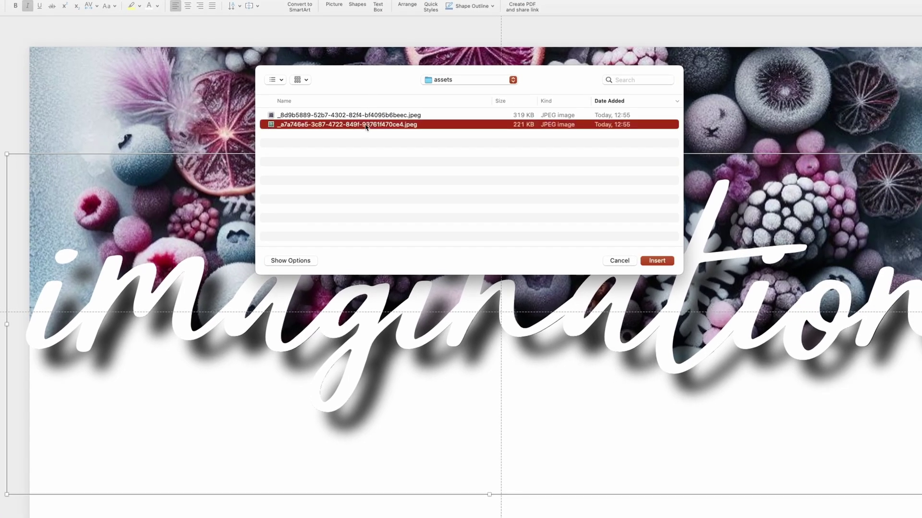
click(657, 260)
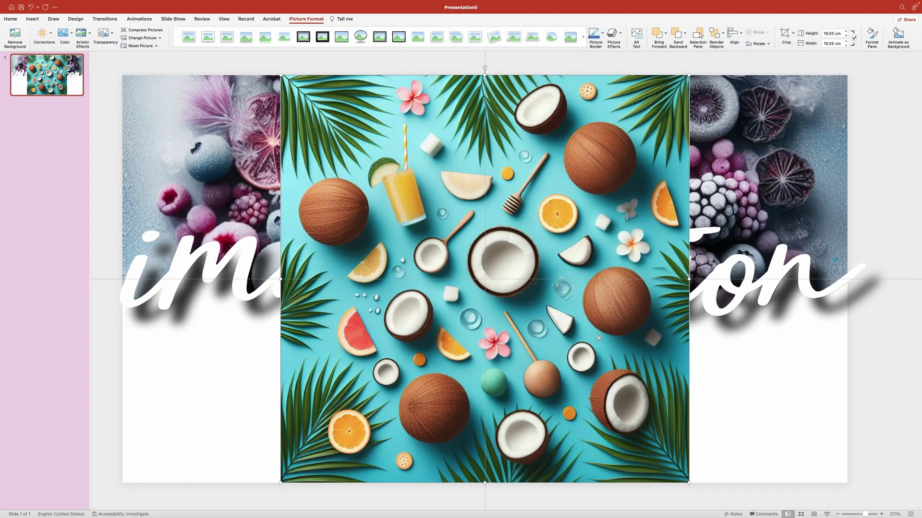
Align the coconut photo to the slide's left edge and widen it to 33.87 cm.
drag(650, 385, 511, 385)
drag(493, 336, 440, 333)
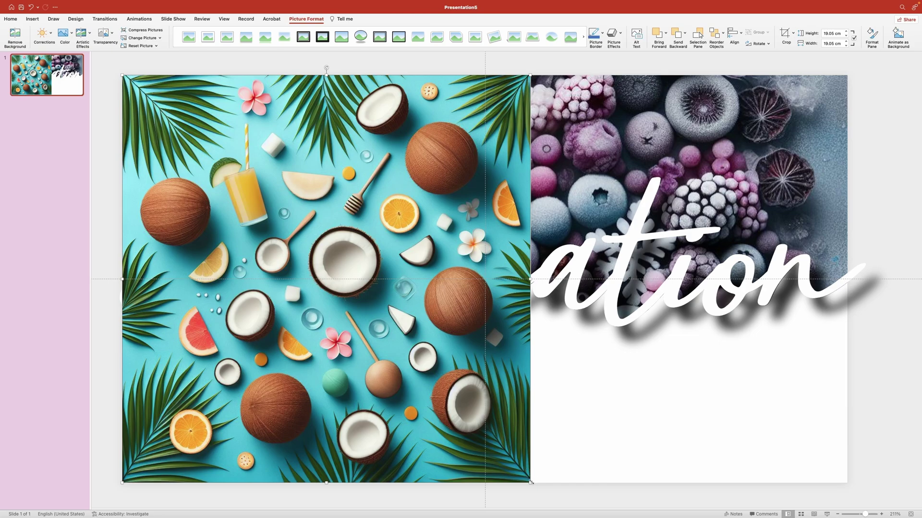
drag(530, 482, 849, 499)
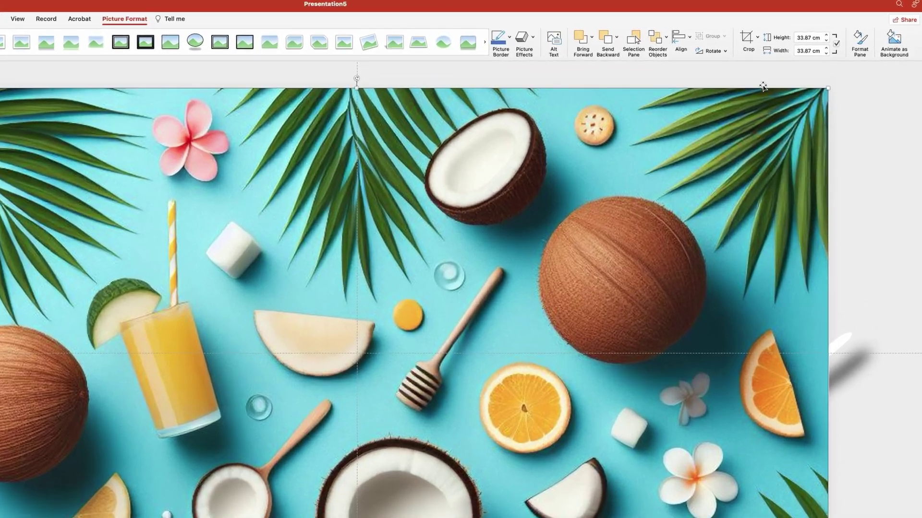
Crop the photo's bottom to the 19.05 cm slide height and shift the image up within the crop.
click(785, 35)
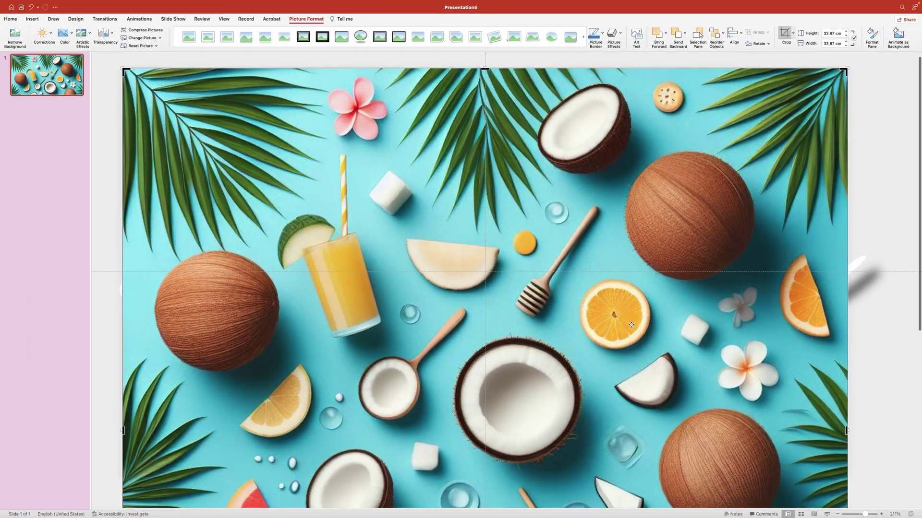
scroll(632, 325, down, 10)
scroll(631, 325, down, 5)
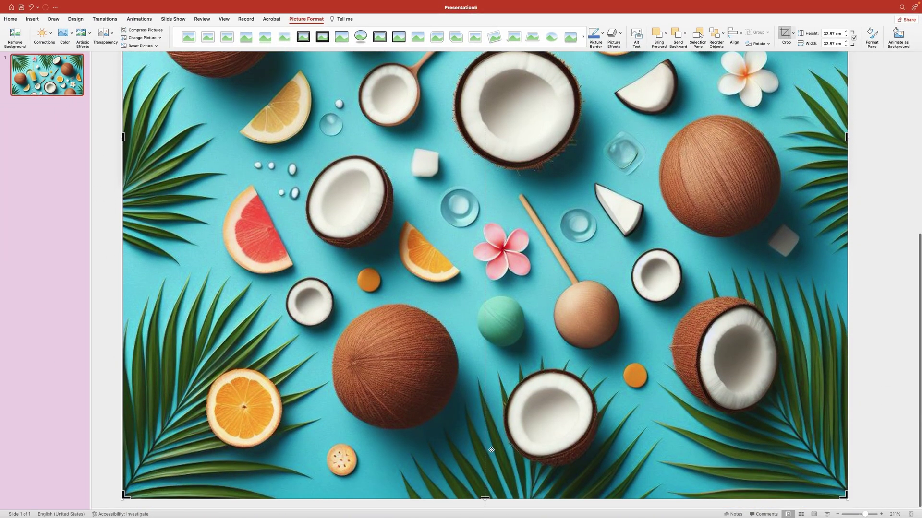
drag(484, 499, 483, 340)
scroll(484, 346, up, 8)
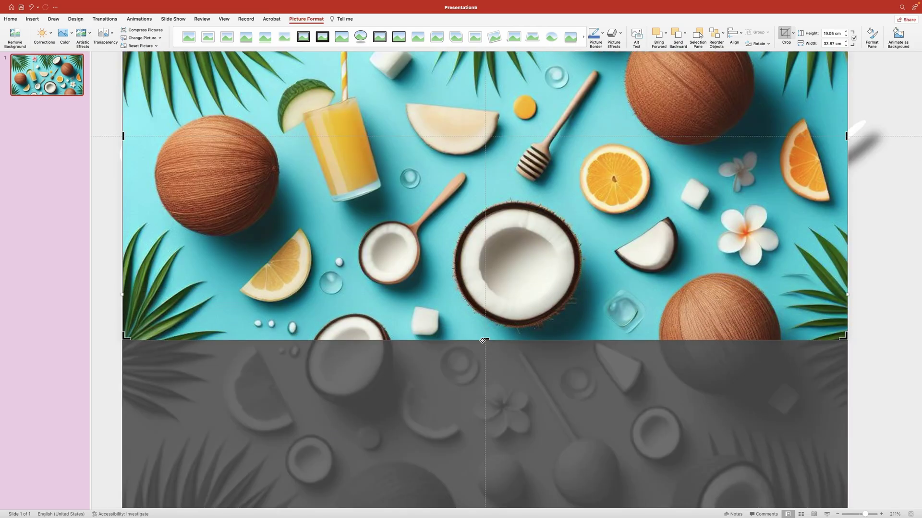
scroll(477, 251, up, 5)
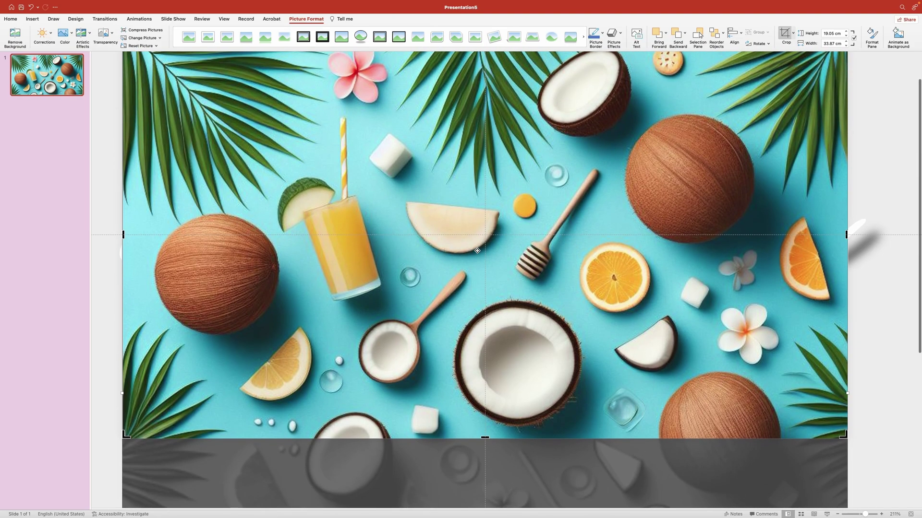
scroll(477, 251, up, 2)
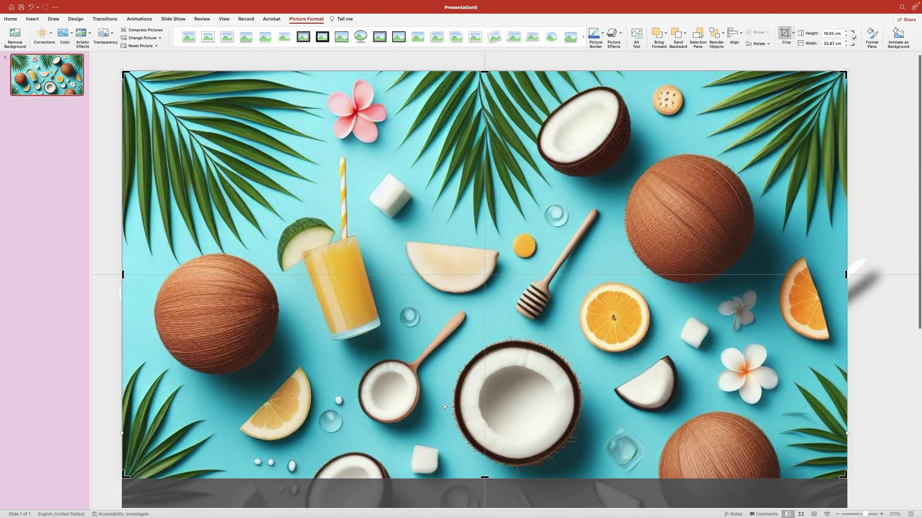
drag(443, 445, 450, 326)
drag(428, 418, 429, 387)
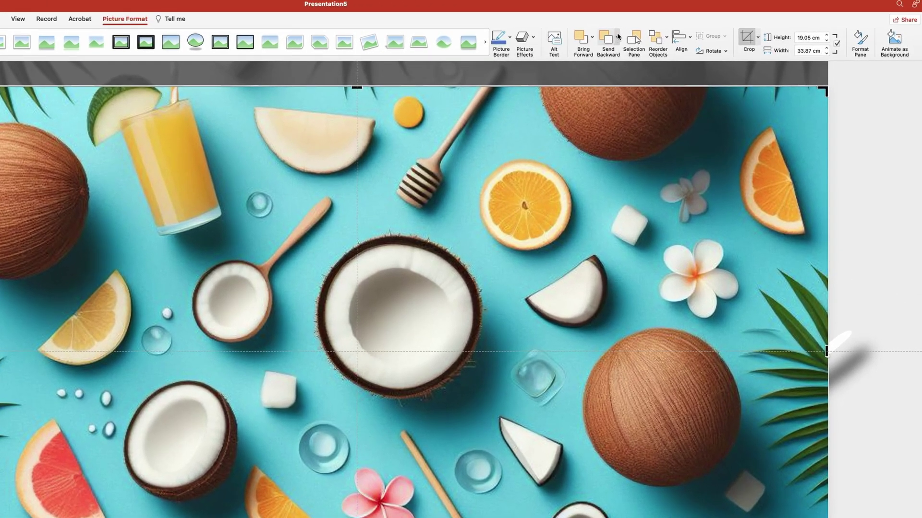
Send the coconut photo to the back behind the berry design and exit cropping.
click(684, 32)
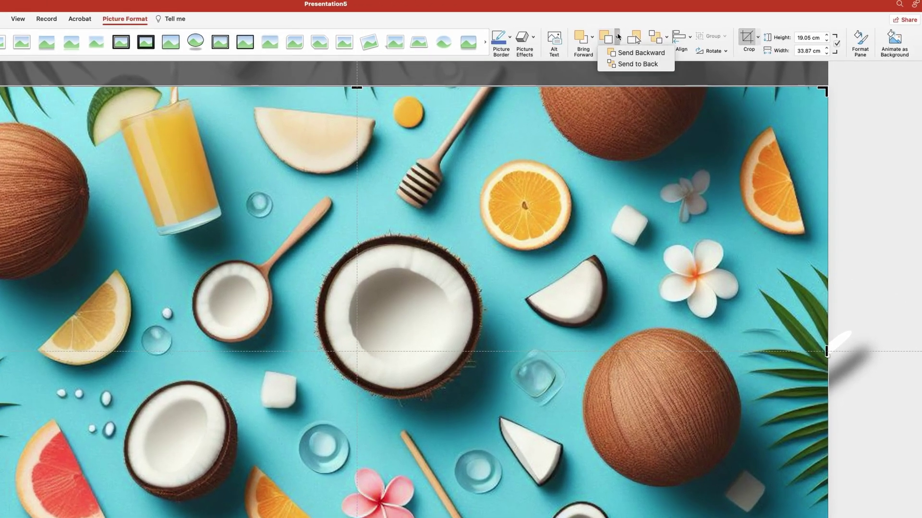
click(625, 66)
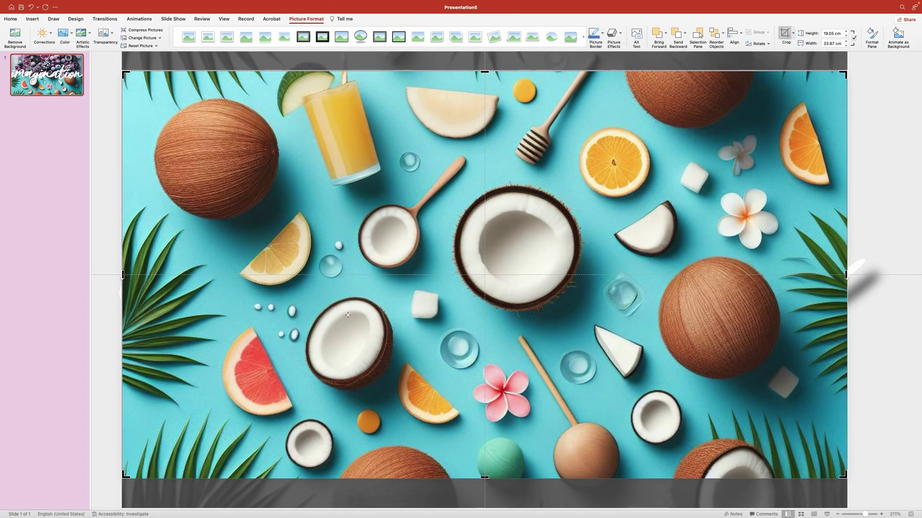
click(111, 315)
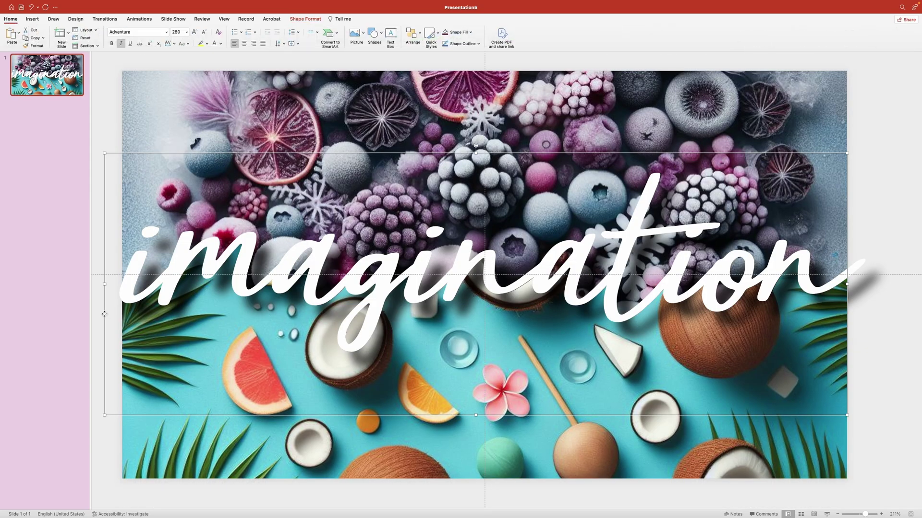
click(111, 450)
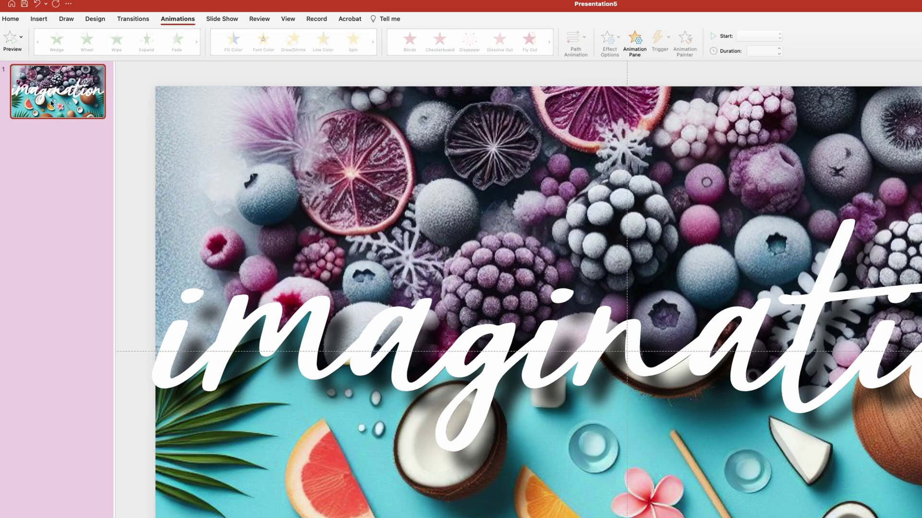
Duplicate the imagination slide with Cmd+Shift+D and apply Morph to slide 2.
key(super+shift+d)
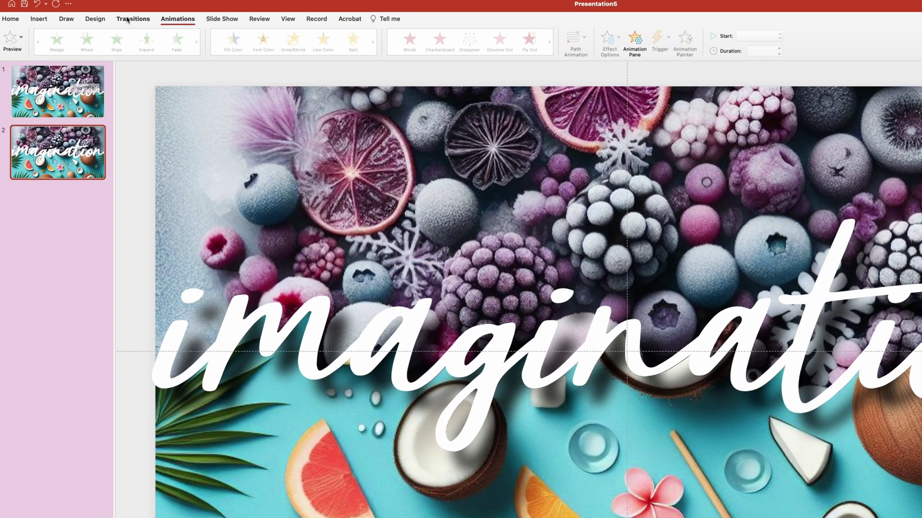
click(127, 20)
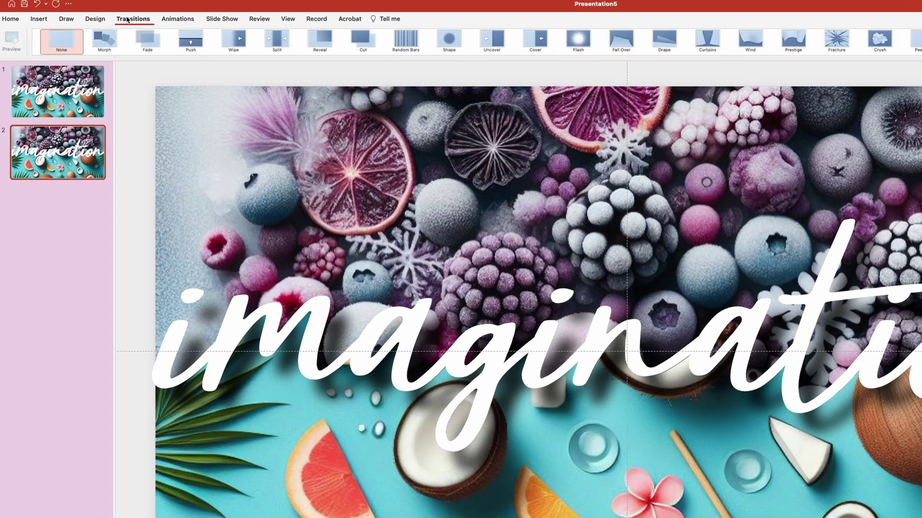
click(106, 48)
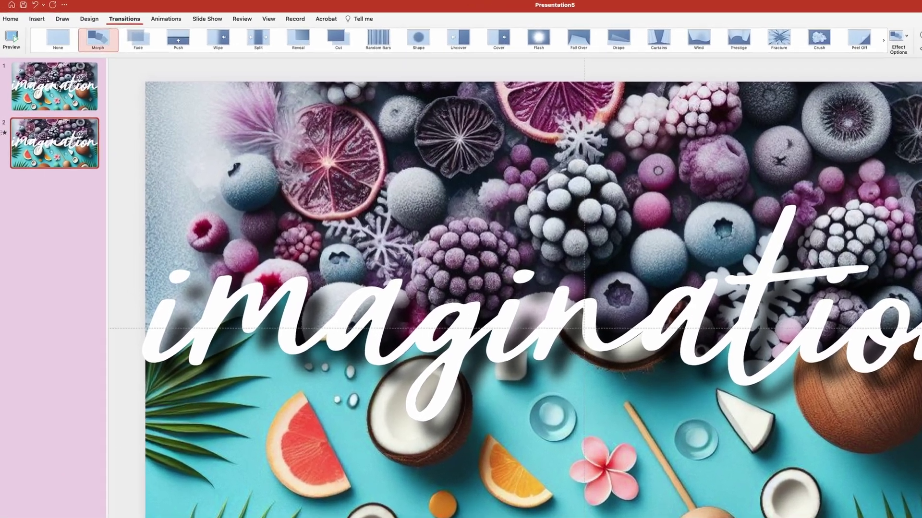
On slide 1, set the imagination text's shadow preset to No Shadow in the Format pane.
click(59, 87)
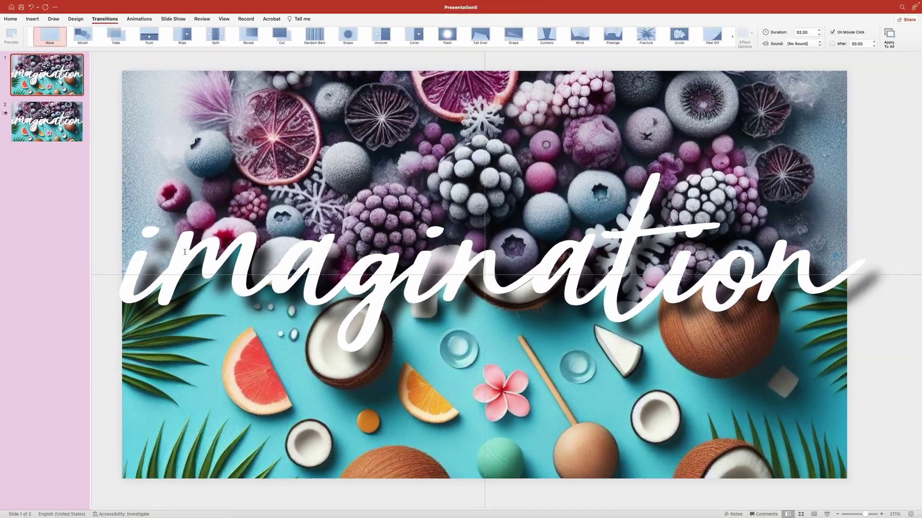
click(184, 252)
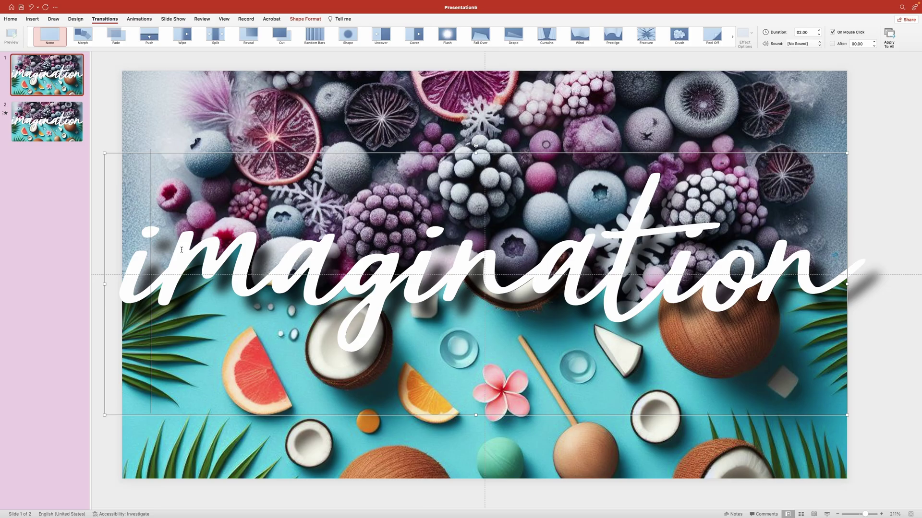
click(307, 19)
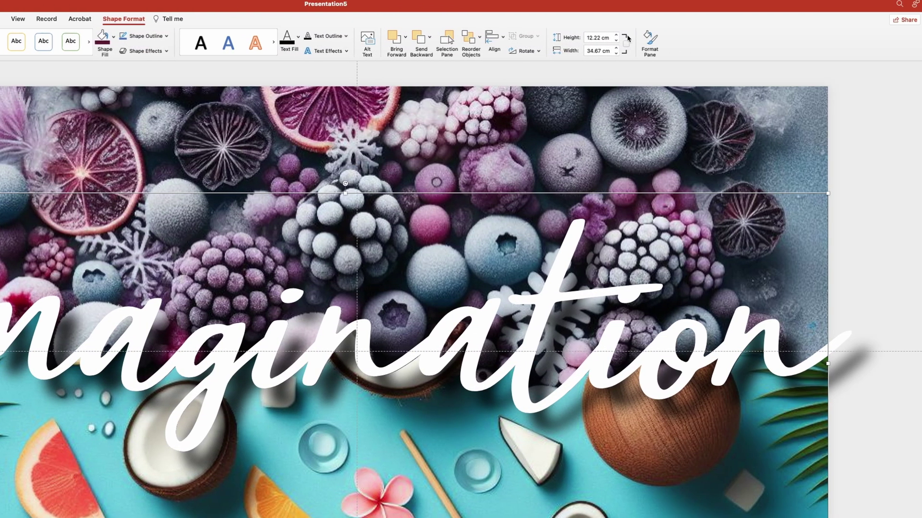
click(675, 43)
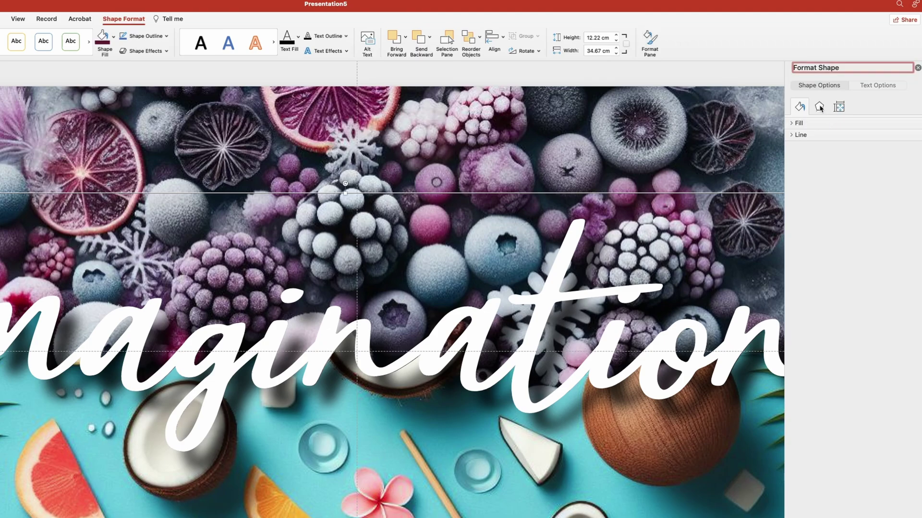
click(879, 88)
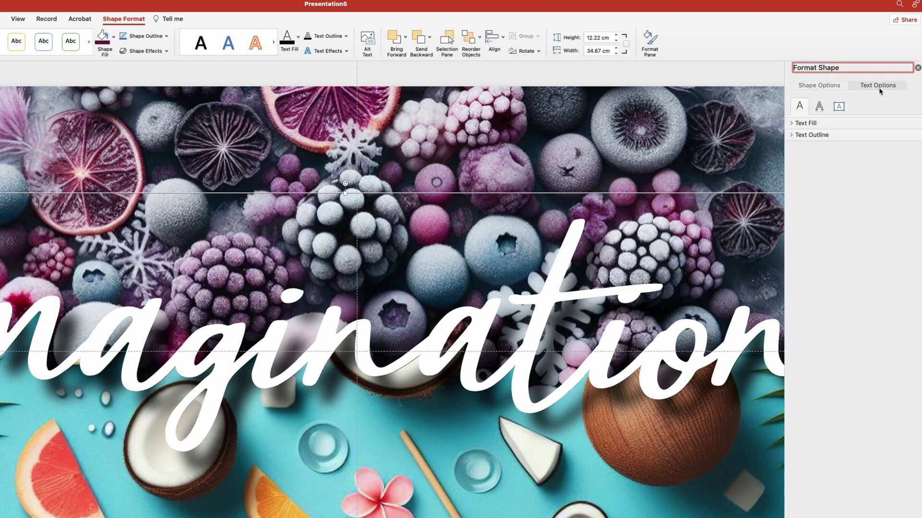
click(820, 107)
click(914, 140)
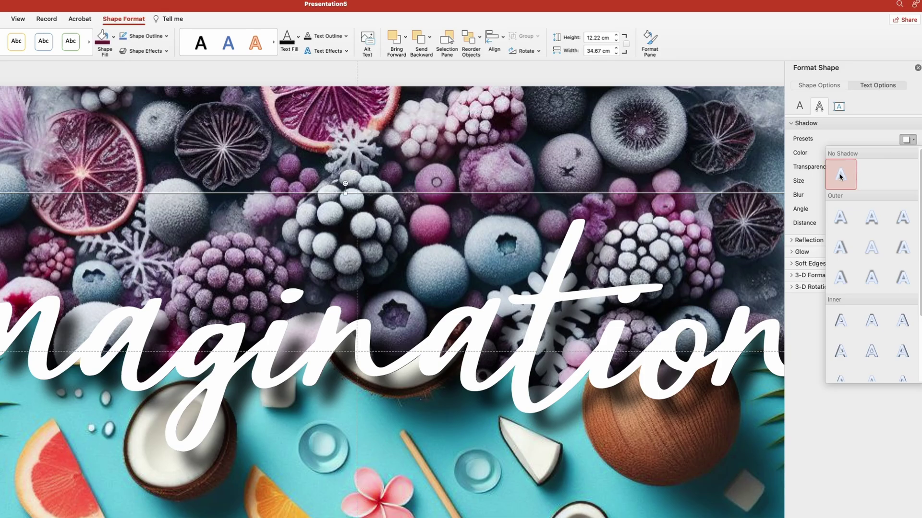
click(840, 175)
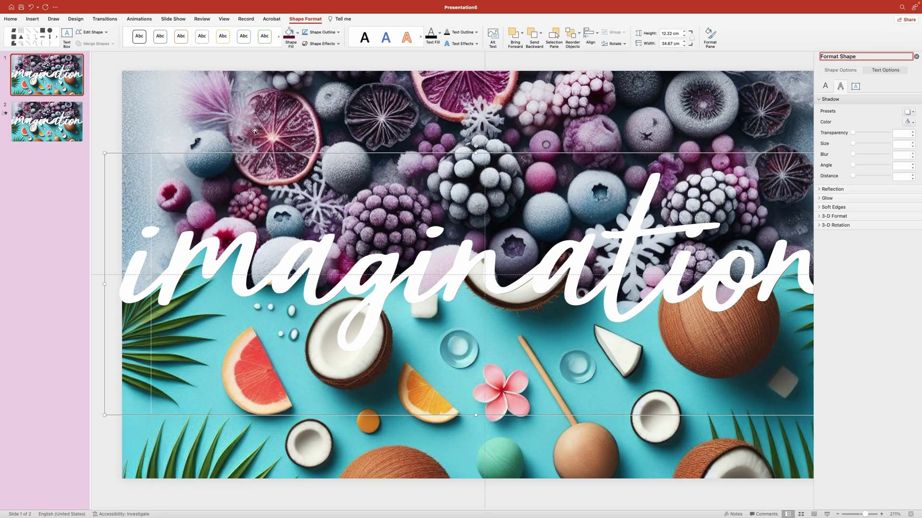
Set slide 1 to advance automatically after 0.5 seconds in the Transitions settings.
click(134, 111)
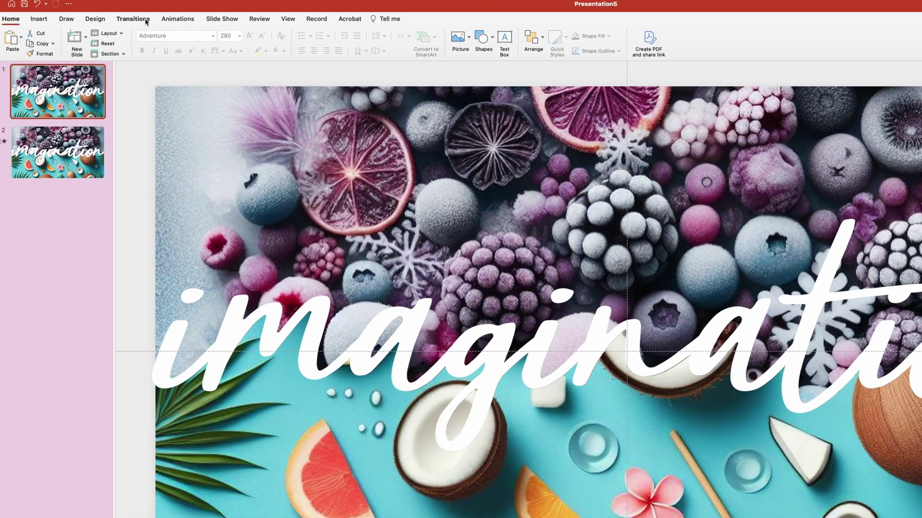
click(112, 19)
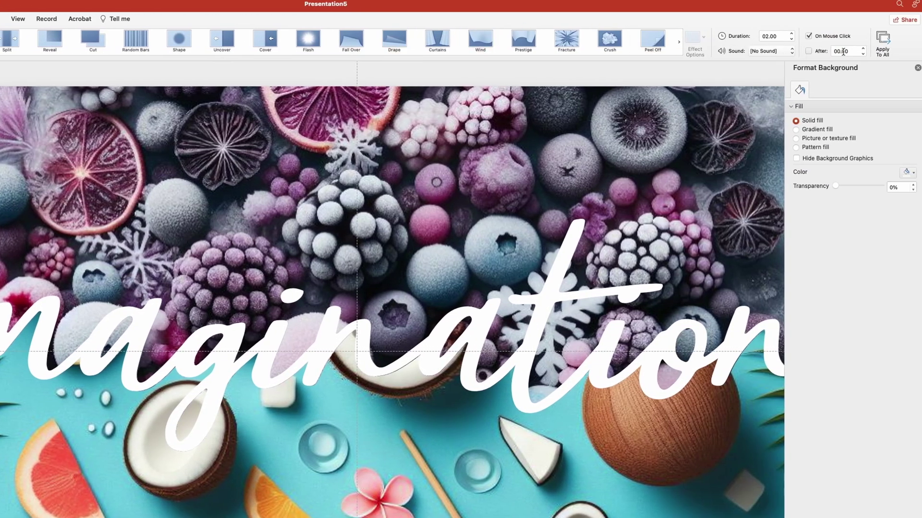
click(809, 51)
click(853, 49)
text(0.5)
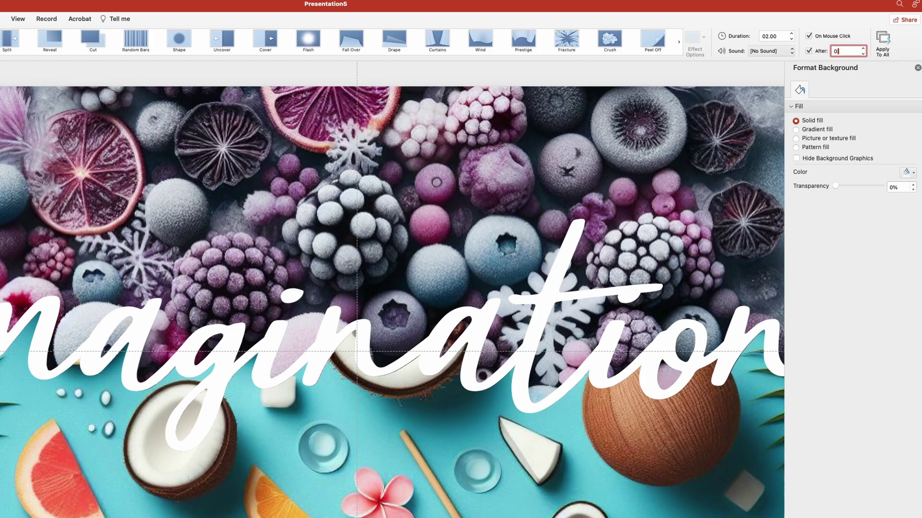
key(Return)
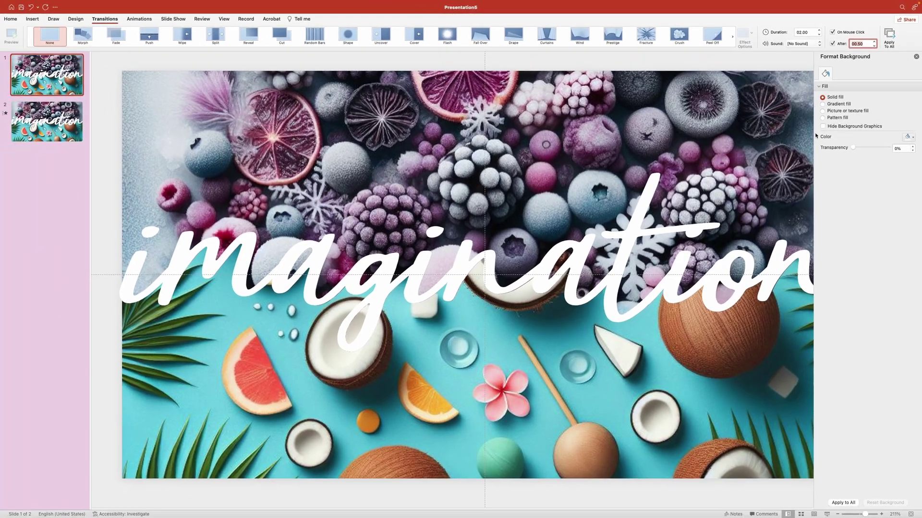